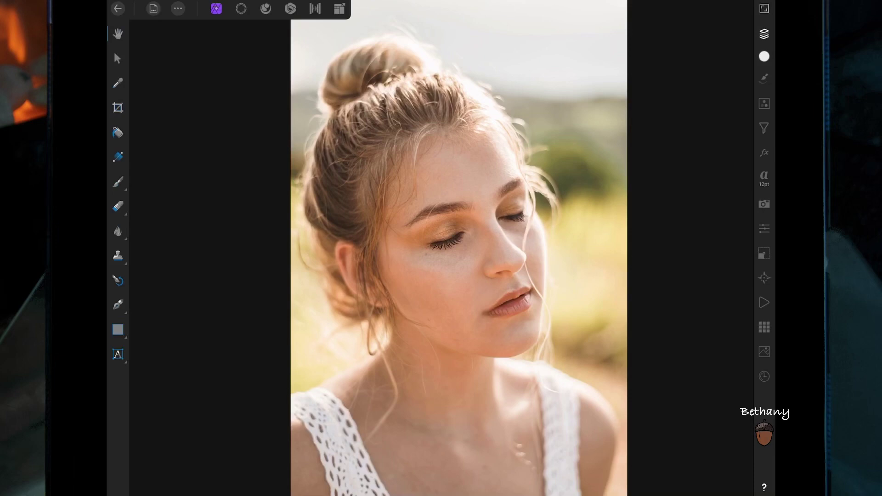
Choose the Pen tool and set its mode to Smart
{"action": "left_click", "coordinate": [119, 305]}
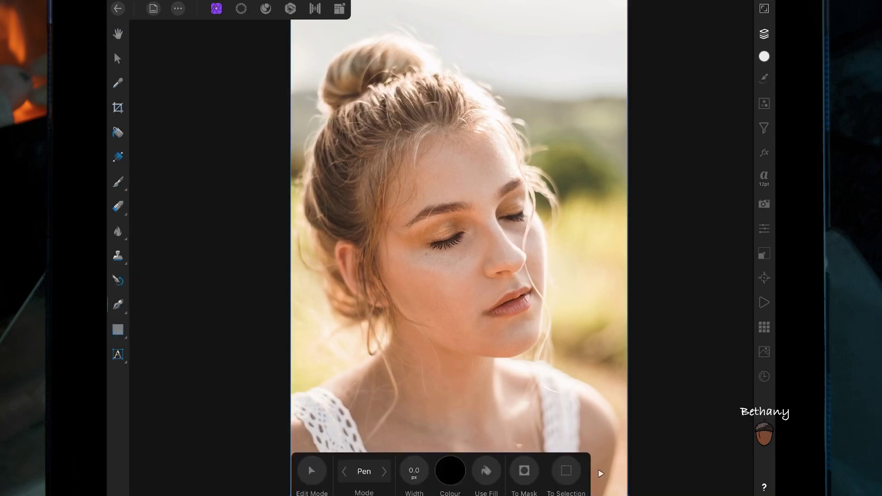
{"action": "left_click", "coordinate": [385, 472]}
{"action": "scroll", "coordinate": [436, 230], "scroll_direction": "up", "scroll_amount": 5}
Trace the face from the forehead down the temple and cheek to the chin and jaw
{"action": "left_click", "coordinate": [425, 148]}
{"action": "left_click", "coordinate": [330, 178]}
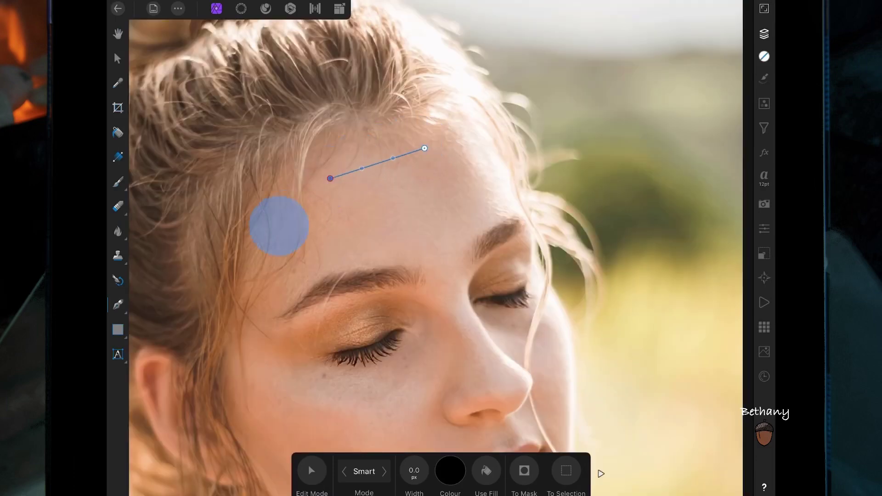
{"action": "left_click", "coordinate": [238, 314]}
{"action": "left_click", "coordinate": [262, 397]}
{"action": "left_click", "coordinate": [277, 446]}
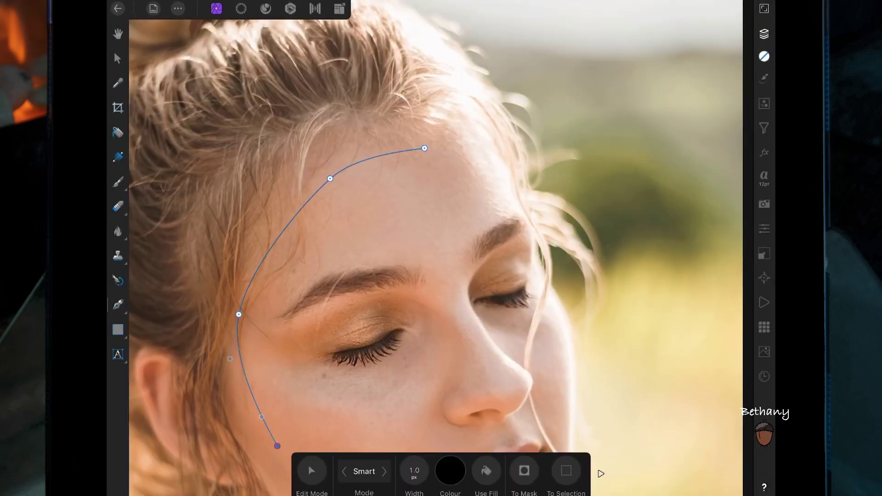
{"action": "scroll", "coordinate": [436, 187], "scroll_direction": "down", "scroll_amount": 3}
{"action": "left_click", "coordinate": [354, 323]}
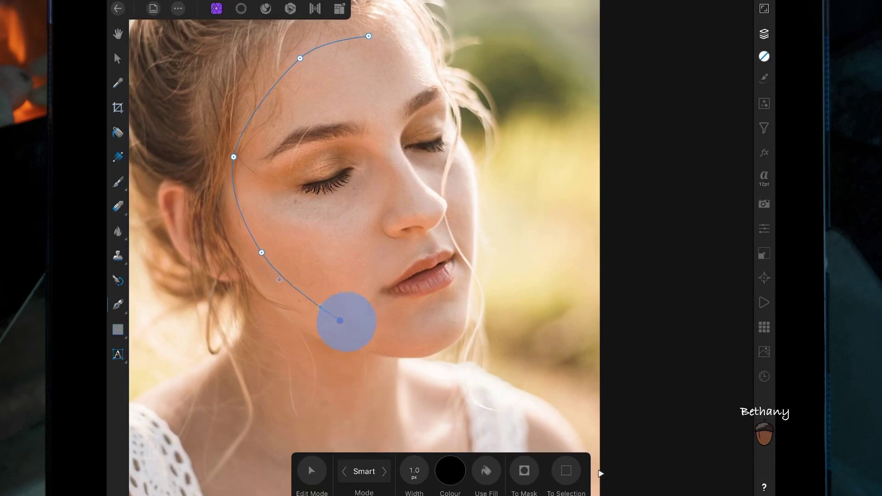
{"action": "left_click", "coordinate": [421, 334]}
{"action": "left_click", "coordinate": [461, 305]}
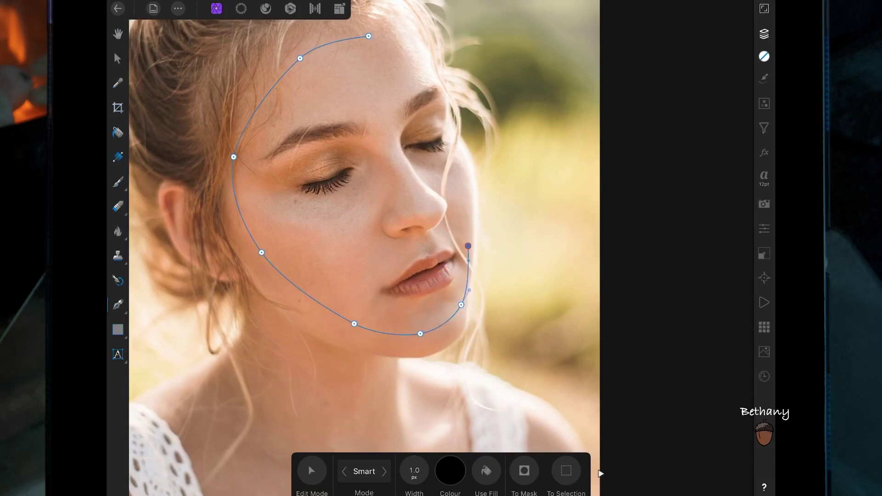
Continue the outline up the cheek past the eye and eyebrow, closing it across the forehead
{"action": "scroll", "coordinate": [506, 343], "scroll_direction": "up", "scroll_amount": 3}
{"action": "left_click", "coordinate": [390, 263]}
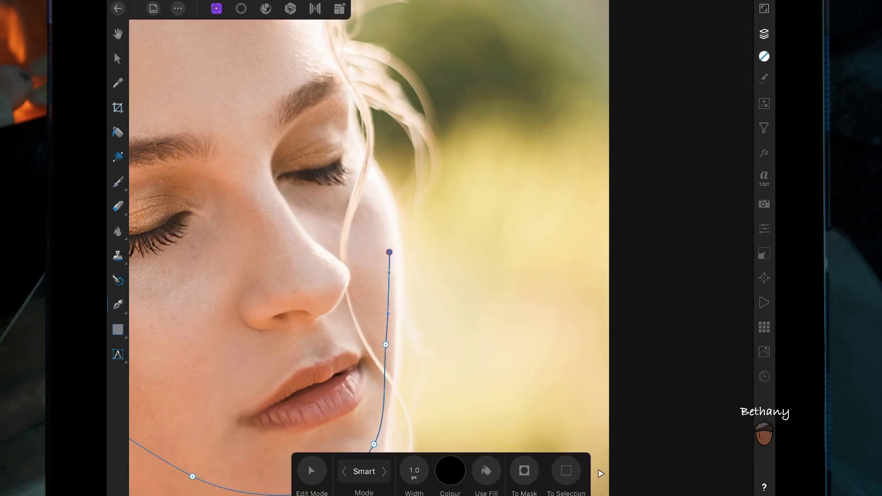
{"action": "left_click", "coordinate": [368, 194]}
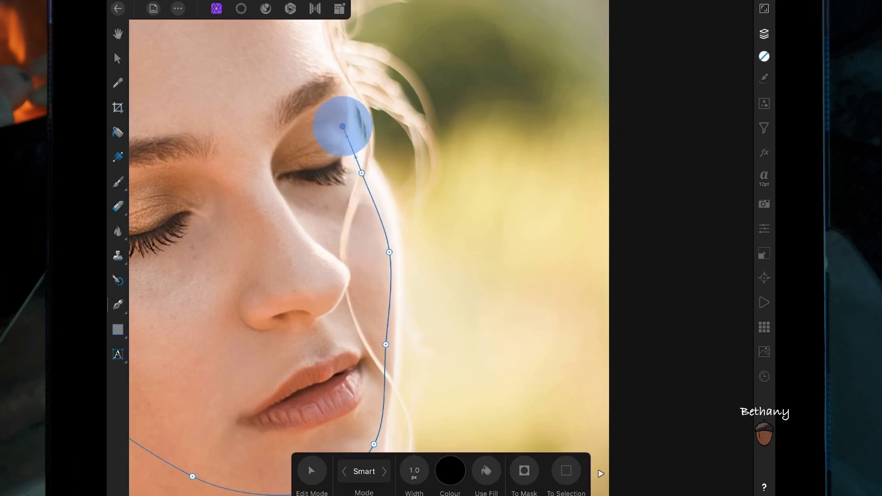
{"action": "left_click", "coordinate": [348, 142]}
{"action": "left_click", "coordinate": [338, 93]}
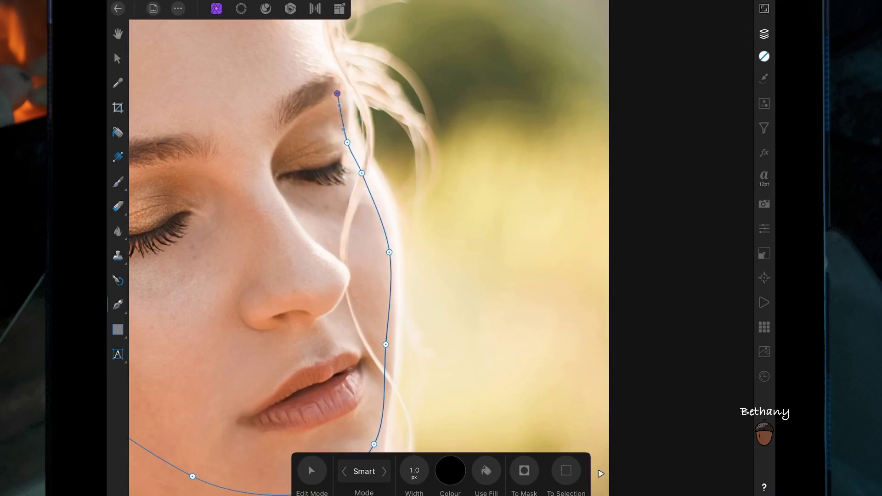
{"action": "left_click", "coordinate": [310, 37]}
{"action": "left_click_drag", "start_coordinate": [362, 136], "coordinate": [538, 325]}
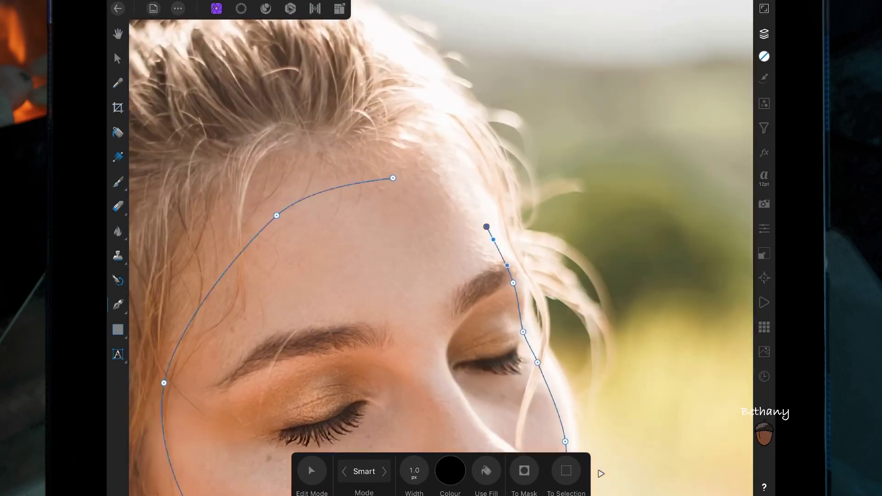
{"action": "mouse_move", "coordinate": [434, 177]}
{"action": "left_mouse_down"}
{"action": "mouse_move", "coordinate": [451, 193]}
{"action": "mouse_move", "coordinate": [400, 177]}
{"action": "left_mouse_up"}
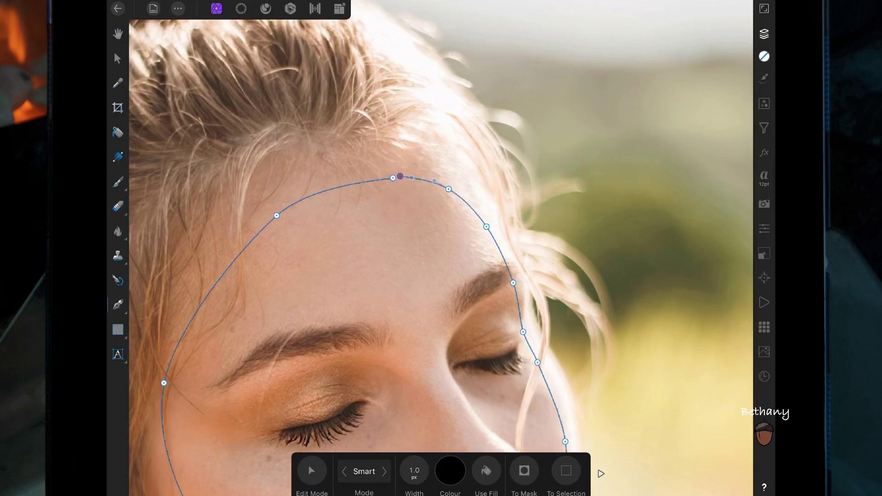
{"action": "scroll", "coordinate": [529, 297], "scroll_direction": "down", "scroll_amount": 5}
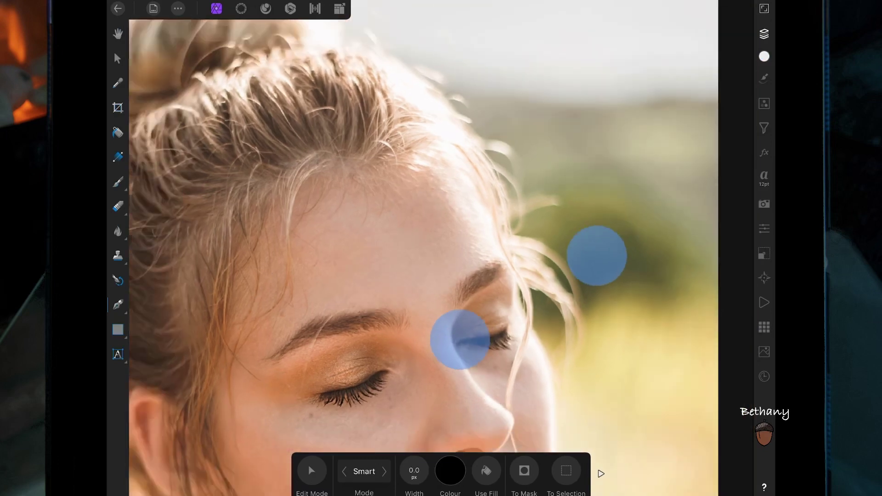
With the Clone Brush, sample background beside the face and paint over the cheek, mouth and chin
{"action": "left_click", "coordinate": [118, 256]}
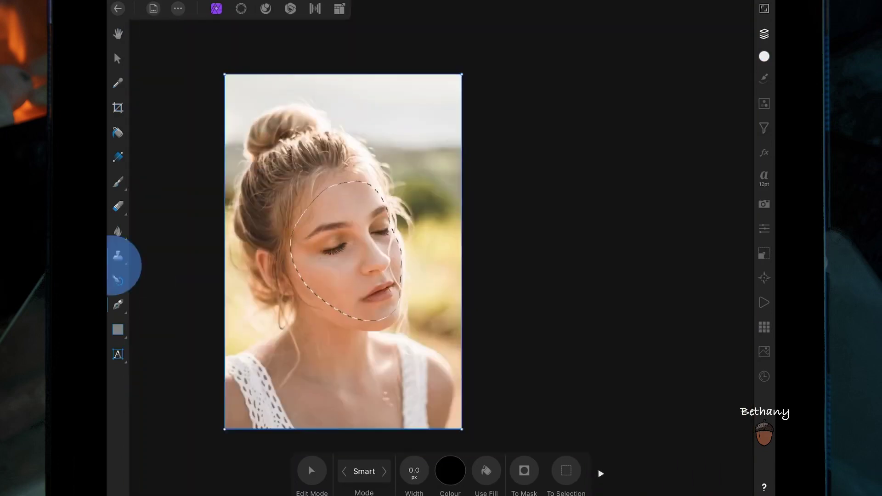
{"action": "left_click_drag", "start_coordinate": [423, 279], "coordinate": [442, 279]}
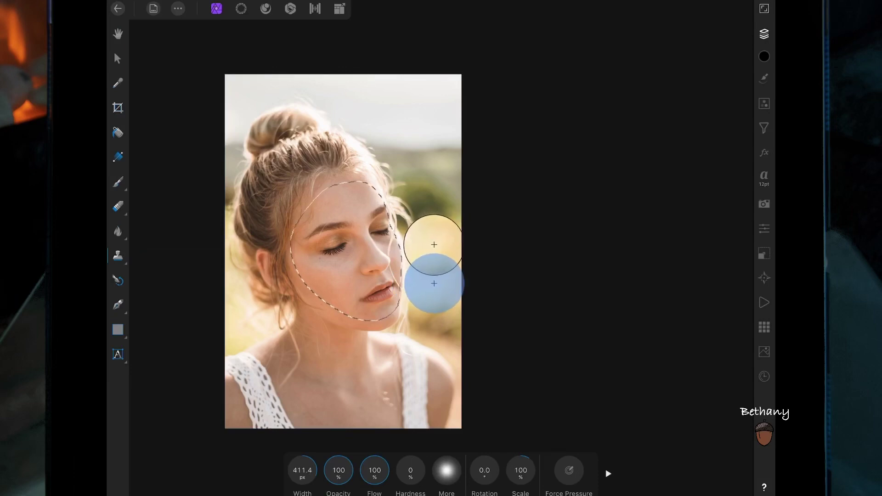
{"action": "mouse_move", "coordinate": [404, 256]}
{"action": "left_mouse_down"}
{"action": "mouse_move", "coordinate": [419, 286]}
{"action": "mouse_move", "coordinate": [431, 277]}
{"action": "mouse_move", "coordinate": [378, 296]}
{"action": "left_mouse_up"}
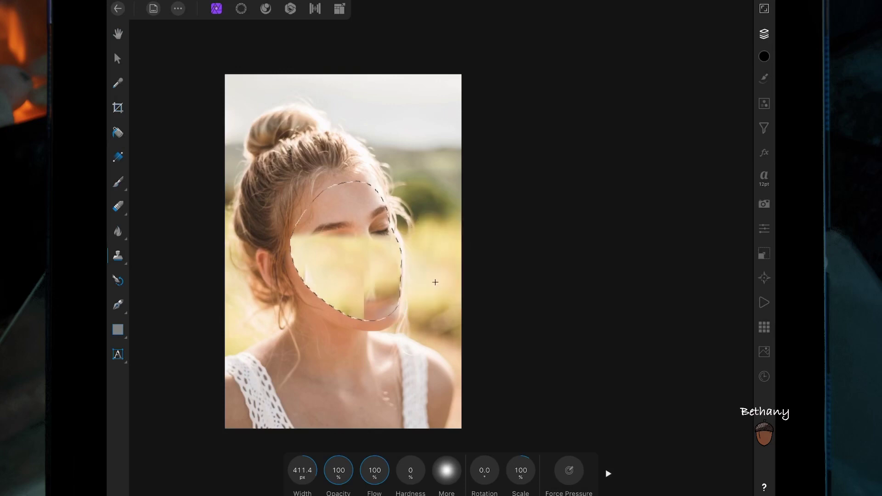
{"action": "left_click_drag", "start_coordinate": [435, 283], "coordinate": [377, 313]}
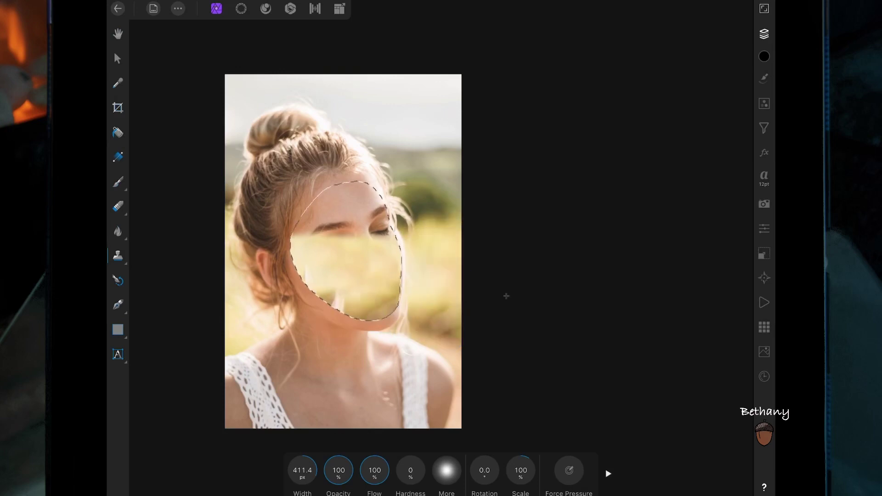
Clone background over the pink streak, eye area and remaining face strip, undoing bad strokes
{"action": "key", "text": "ctrl+z"}
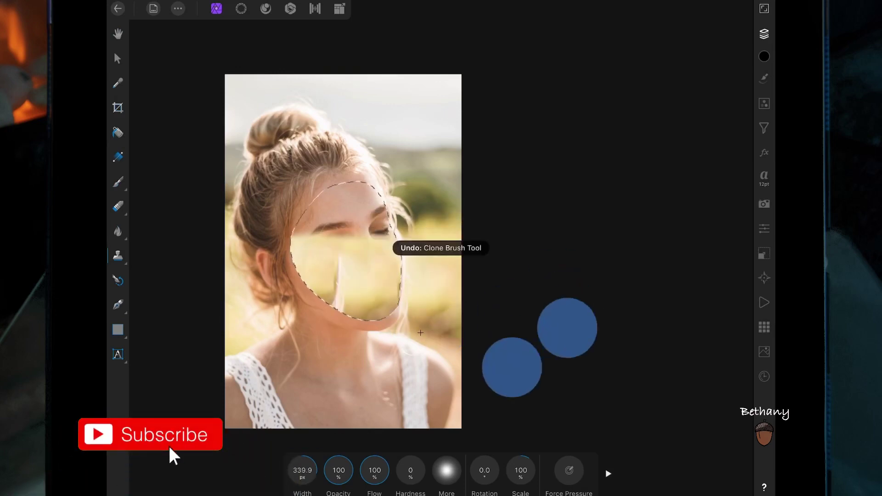
{"action": "left_click_drag", "start_coordinate": [439, 272], "coordinate": [378, 294]}
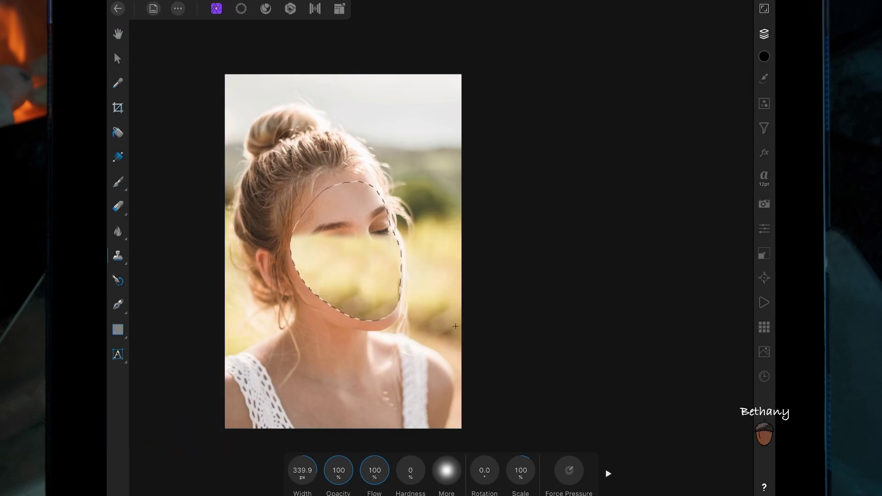
{"action": "left_click_drag", "start_coordinate": [361, 216], "coordinate": [308, 219]}
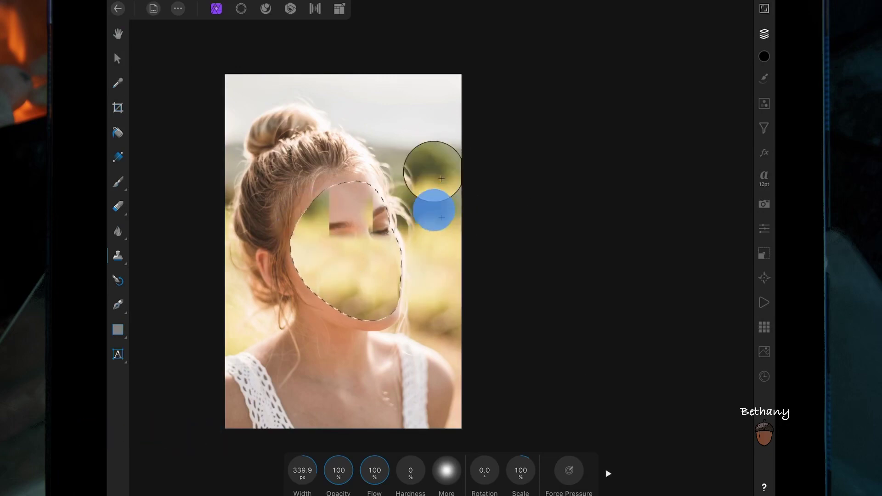
{"action": "key", "text": "ctrl+z"}
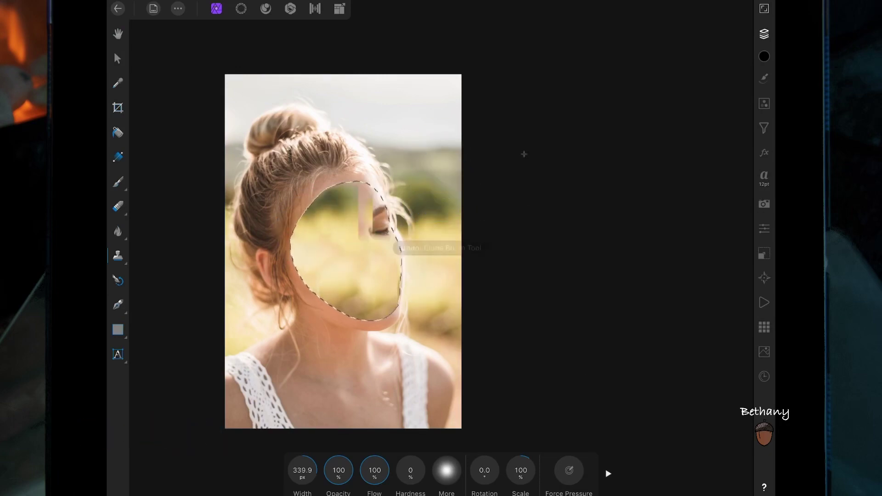
{"action": "left_click_drag", "start_coordinate": [440, 216], "coordinate": [365, 201]}
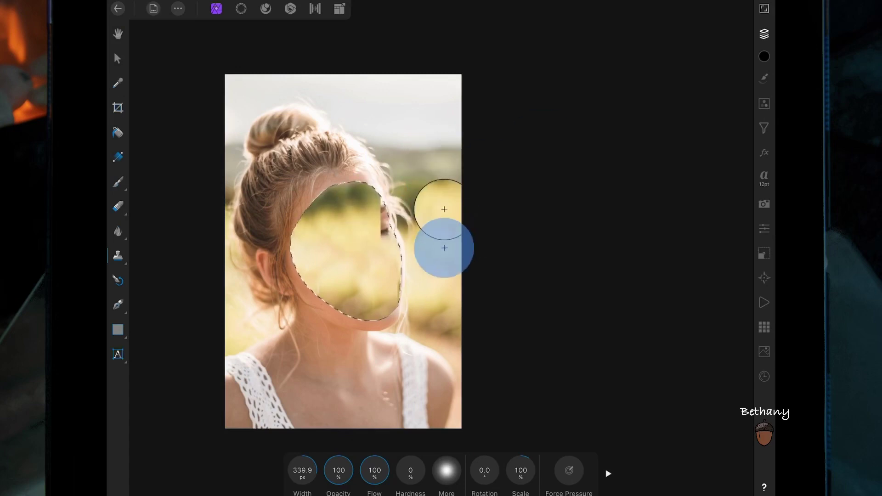
{"action": "left_click_drag", "start_coordinate": [341, 285], "coordinate": [439, 288]}
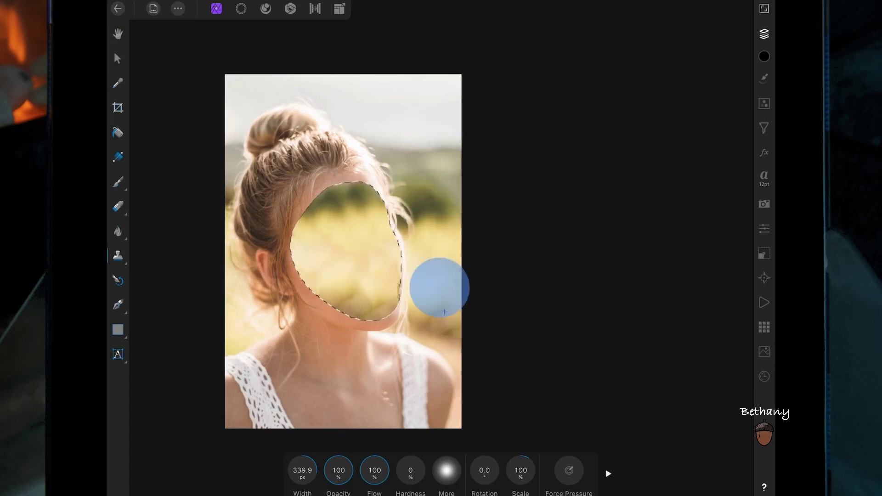
Undo the last clone strokes that spoiled the background fill
{"action": "key", "text": "ctrl+z"}
{"action": "key", "text": "ctrl+z"}
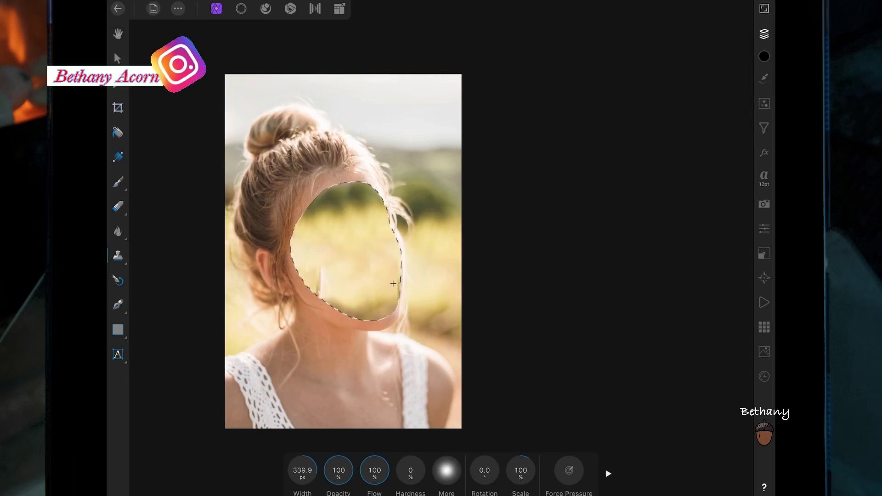
{"action": "scroll", "coordinate": [607, 294], "scroll_direction": "up", "scroll_amount": 5}
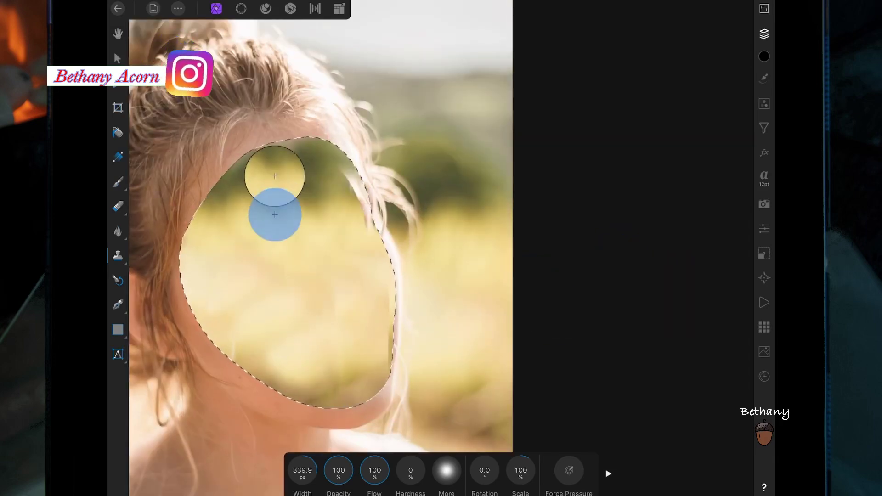
{"action": "scroll", "coordinate": [441, 248], "scroll_direction": "down", "scroll_amount": 5}
{"action": "scroll", "coordinate": [511, 157], "scroll_direction": "up", "scroll_amount": 5}
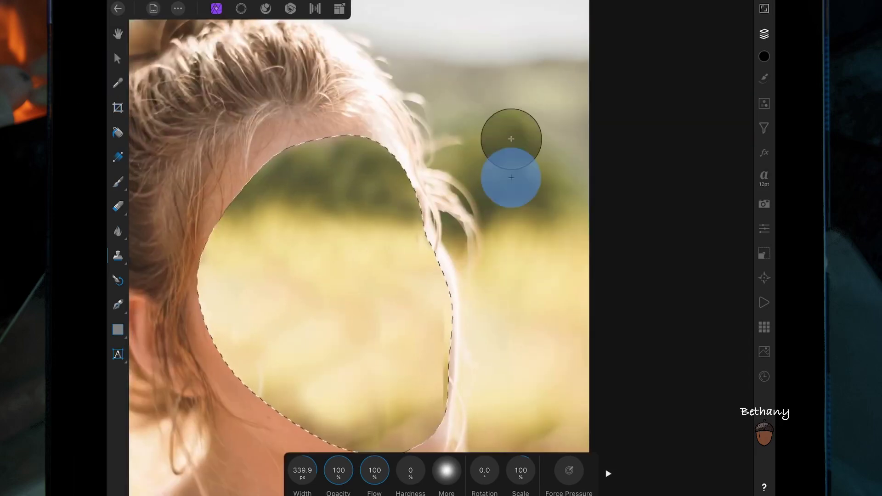
{"action": "key", "text": "ctrl+z"}
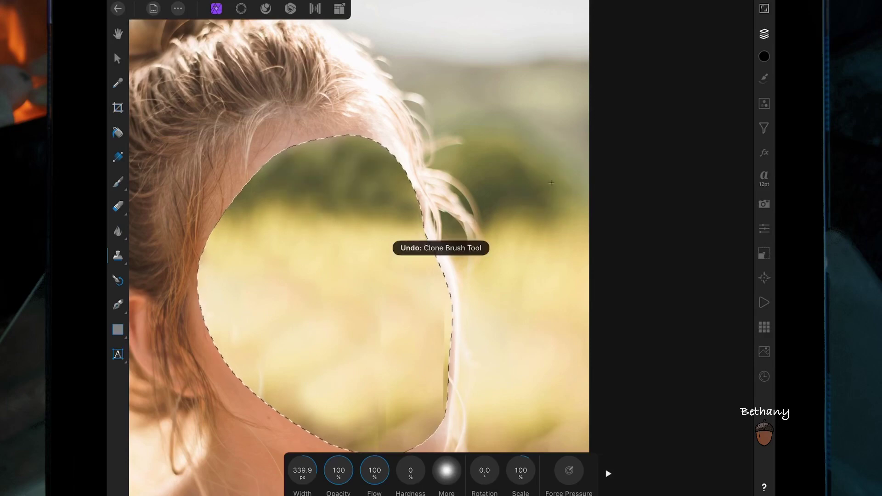
{"action": "scroll", "coordinate": [442, 248], "scroll_direction": "down", "scroll_amount": 5}
Clear the face selection from the Move tool's selection actions
{"action": "key", "text": "v"}
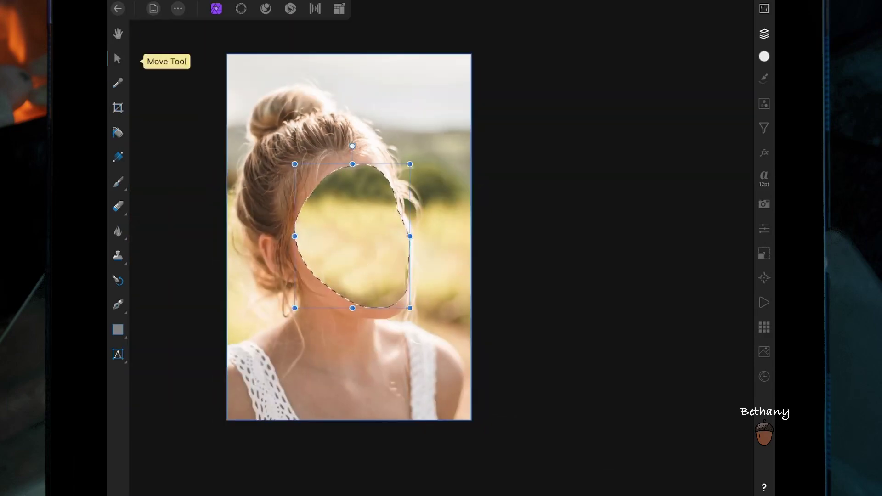
{"action": "left_click", "coordinate": [370, 271]}
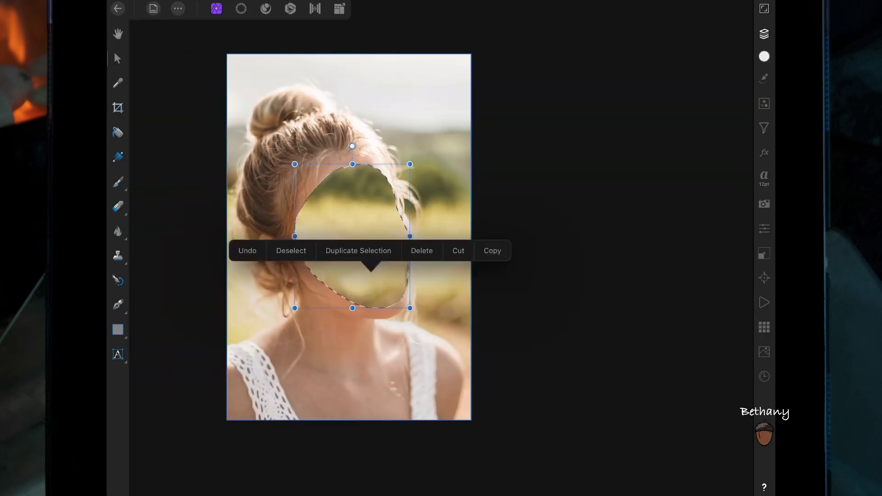
{"action": "left_click", "coordinate": [291, 250]}
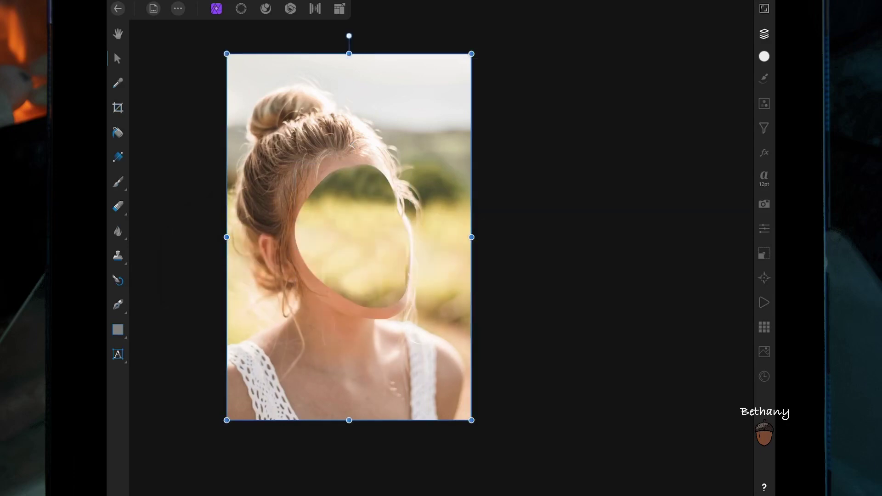
With the Pen tool, place the first curved nodes along the hole's hairline
{"action": "key", "text": "p"}
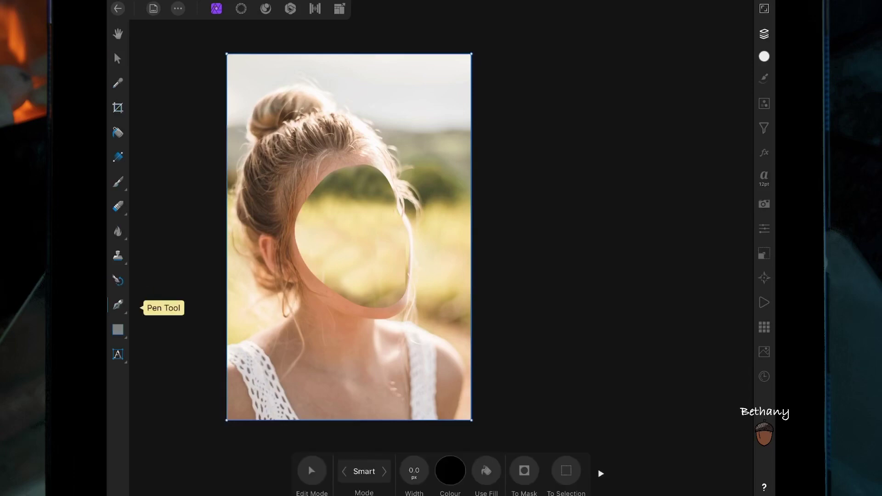
{"action": "scroll", "coordinate": [421, 276], "scroll_direction": "up", "scroll_amount": 5}
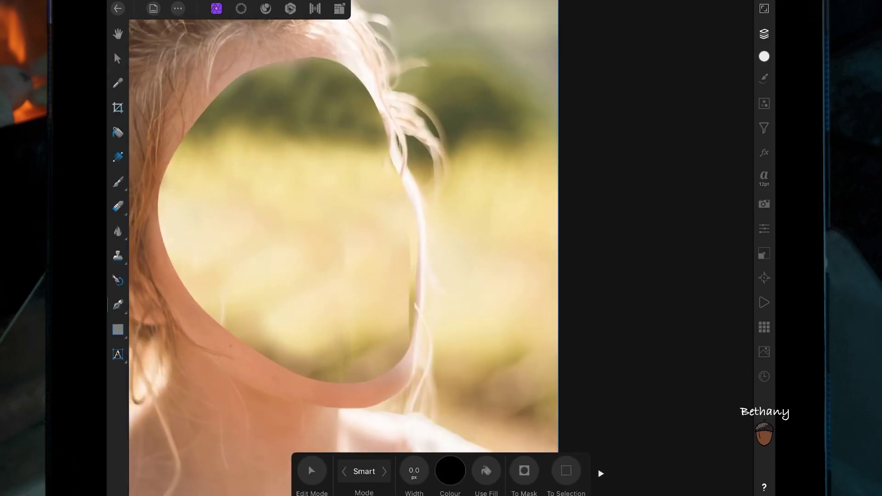
{"action": "scroll", "coordinate": [459, 252], "scroll_direction": "up", "scroll_amount": 5}
{"action": "left_click_drag", "start_coordinate": [285, 139], "coordinate": [308, 141]}
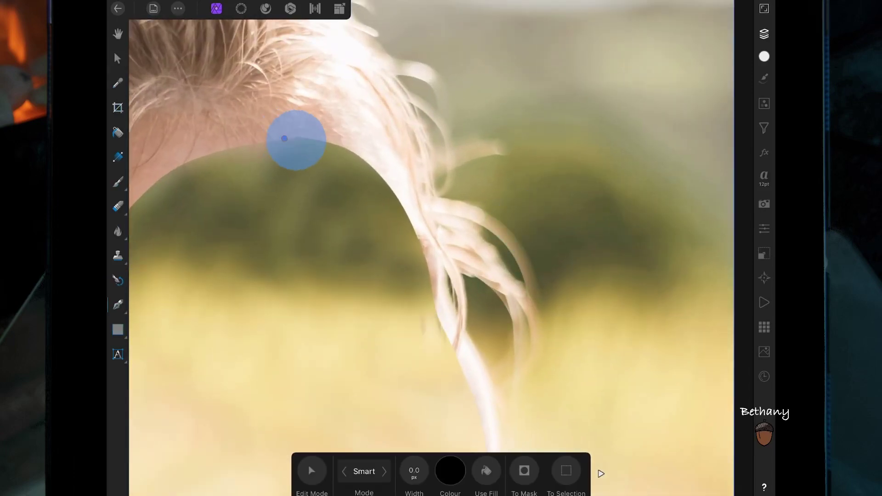
{"action": "left_click", "coordinate": [306, 138]}
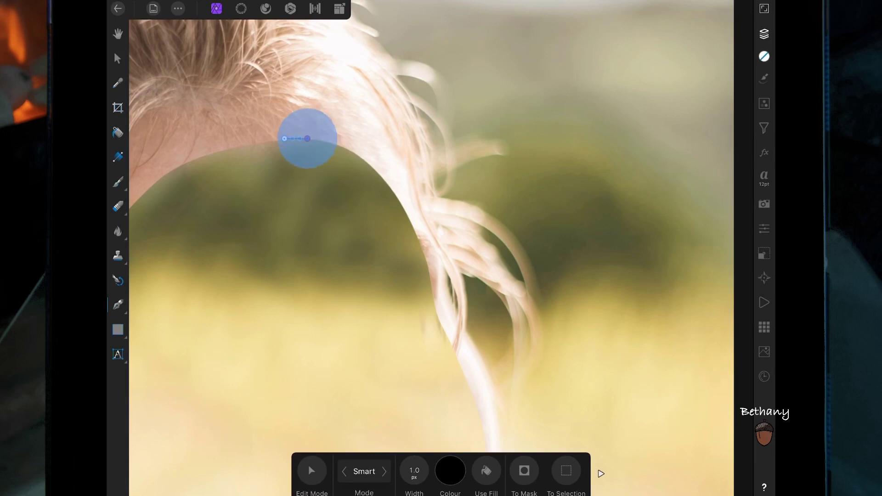
{"action": "left_click_drag", "start_coordinate": [339, 149], "coordinate": [348, 153]}
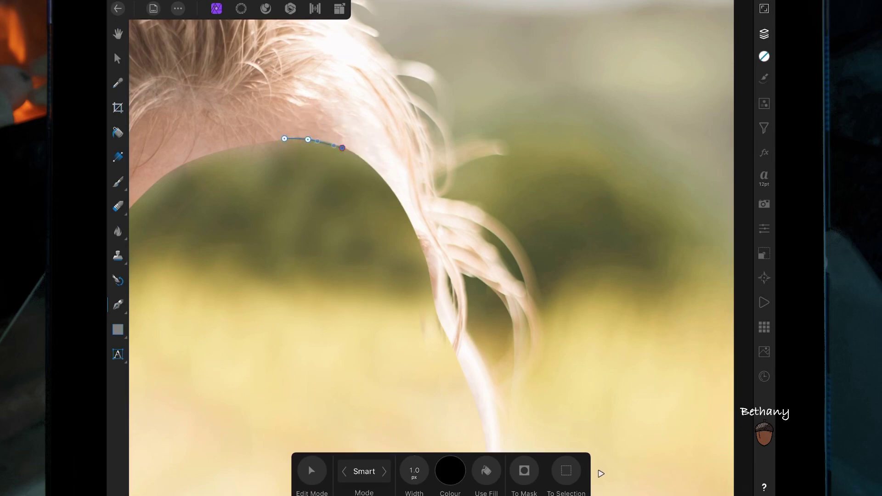
{"action": "scroll", "coordinate": [285, 87], "scroll_direction": "up", "scroll_amount": 5}
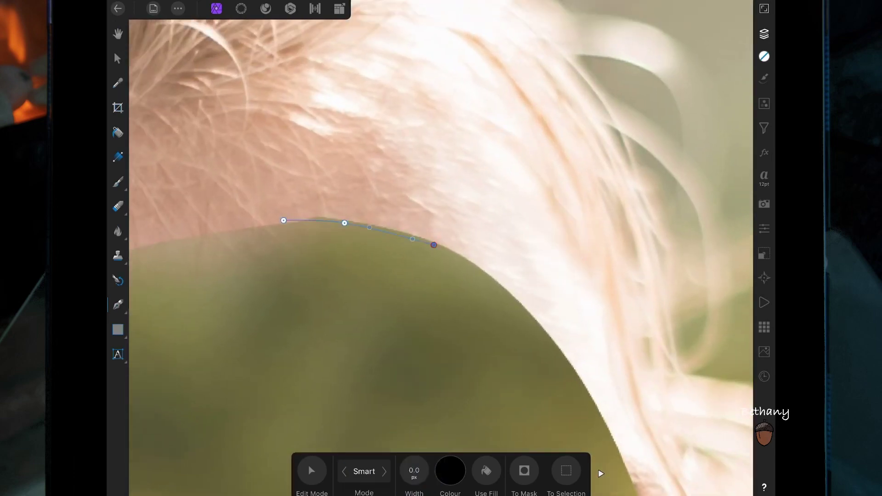
Extend the path down the right edge of the face hole
{"action": "left_click_drag", "start_coordinate": [559, 325], "coordinate": [498, 286]}
{"action": "left_click", "coordinate": [609, 433]}
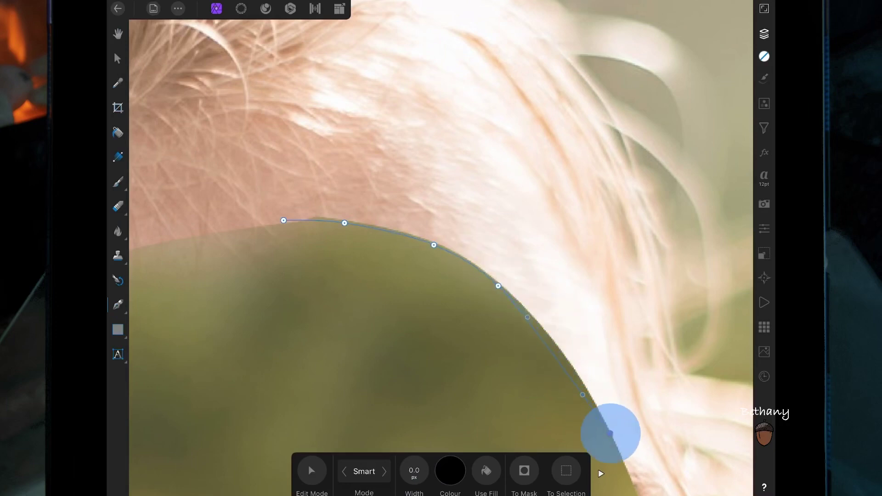
{"action": "scroll", "coordinate": [441, 248], "scroll_direction": "down", "scroll_amount": 5}
{"action": "left_click_drag", "start_coordinate": [532, 217], "coordinate": [533, 253]}
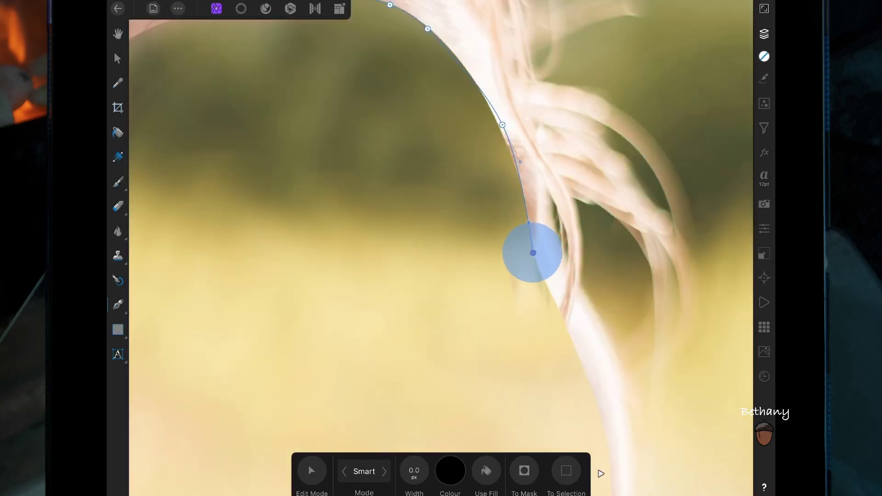
{"action": "left_click", "coordinate": [575, 340]}
{"action": "scroll", "coordinate": [552, 195], "scroll_direction": "down", "scroll_amount": 5}
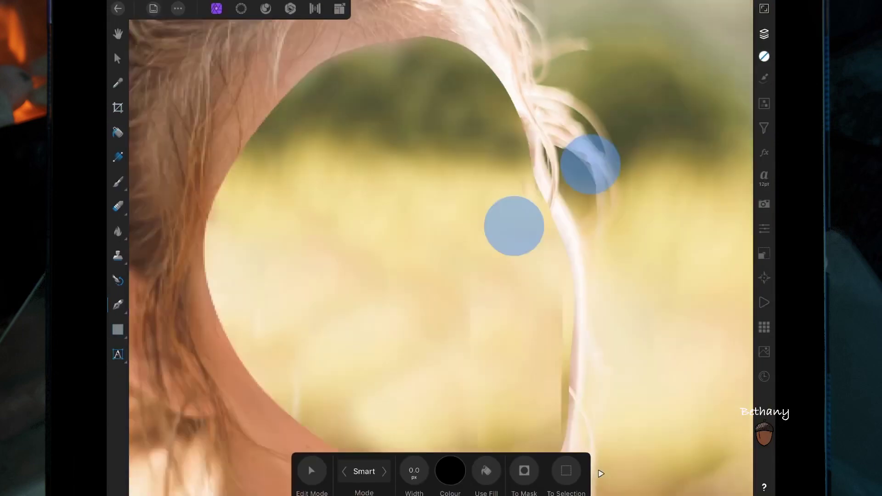
{"action": "scroll", "coordinate": [553, 195], "scroll_direction": "down", "scroll_amount": 3}
Add nodes around the jaw and chin and up the left neck-side curve
{"action": "left_click", "coordinate": [554, 271]}
{"action": "left_click", "coordinate": [550, 332]}
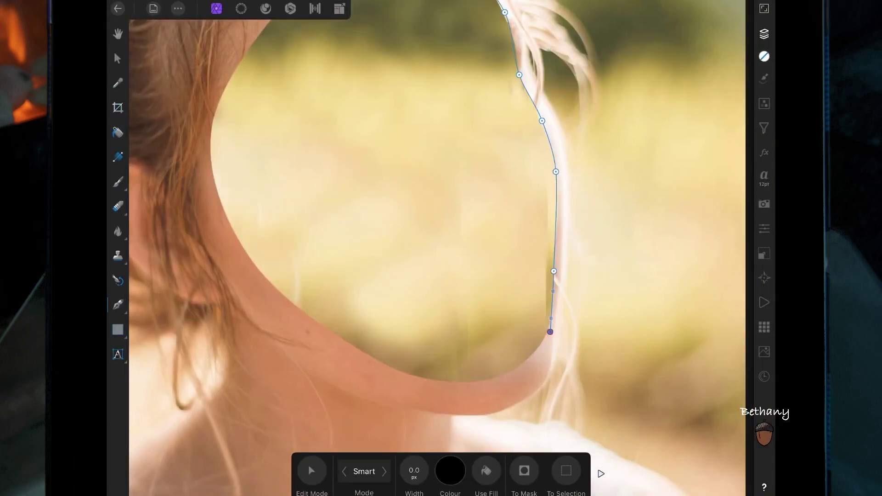
{"action": "left_click", "coordinate": [524, 362]}
{"action": "left_click", "coordinate": [481, 382]}
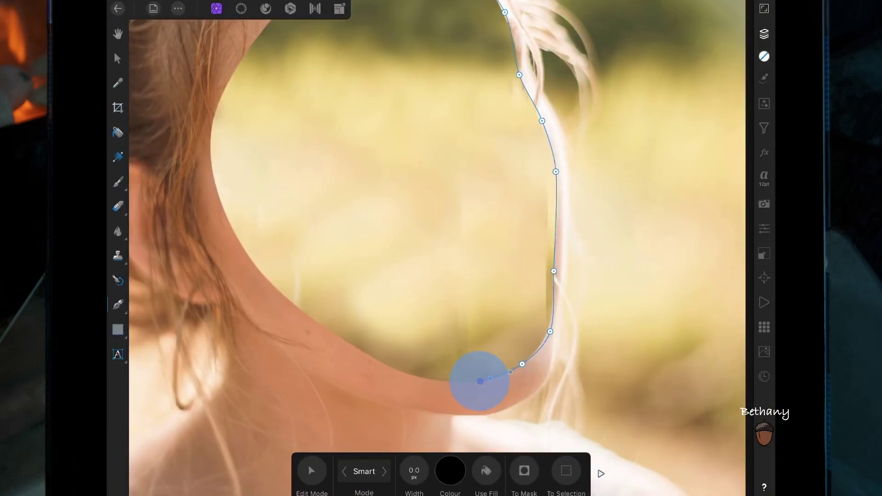
{"action": "left_click_drag", "start_coordinate": [480, 381], "coordinate": [479, 383]}
{"action": "scroll", "coordinate": [389, 389], "scroll_direction": "up", "scroll_amount": 5}
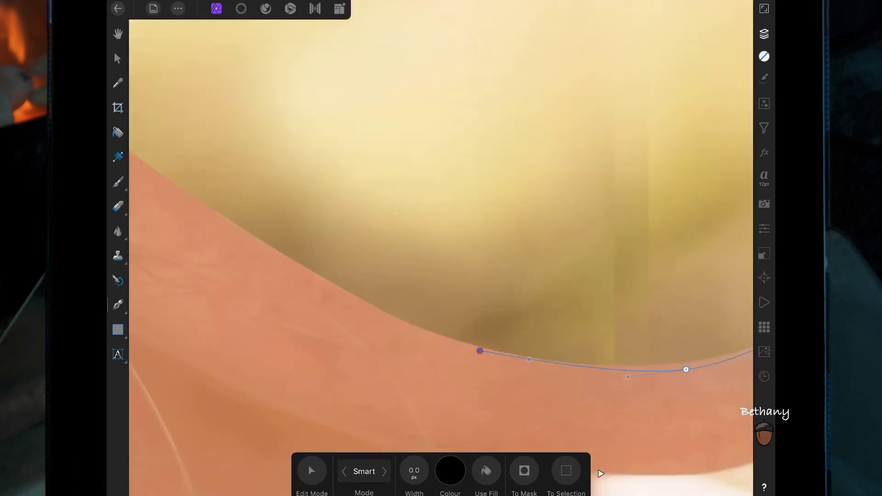
{"action": "left_click", "coordinate": [279, 254]}
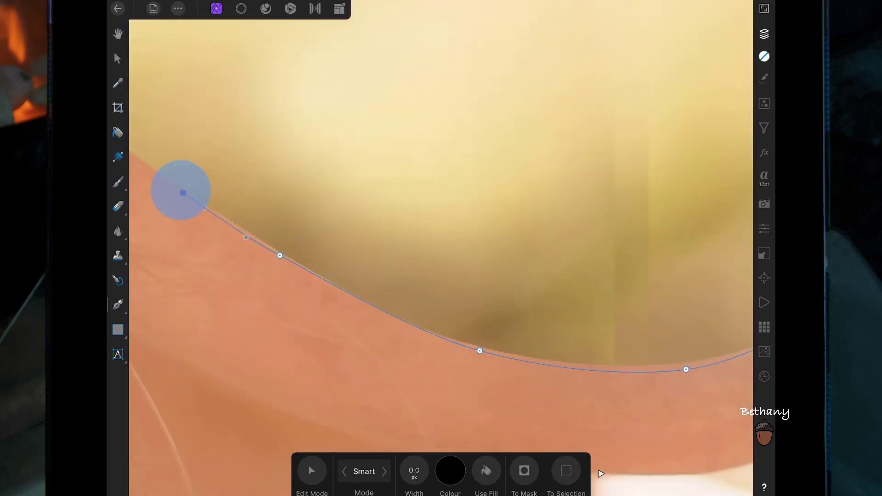
{"action": "left_click", "coordinate": [166, 180]}
Carry the path up the hole's left edge, bending the curve to fit
{"action": "scroll", "coordinate": [441, 248], "scroll_direction": "up", "scroll_amount": 3}
{"action": "scroll", "coordinate": [442, 248], "scroll_direction": "left", "scroll_amount": 3}
{"action": "scroll", "coordinate": [643, 363], "scroll_direction": "down", "scroll_amount": 2}
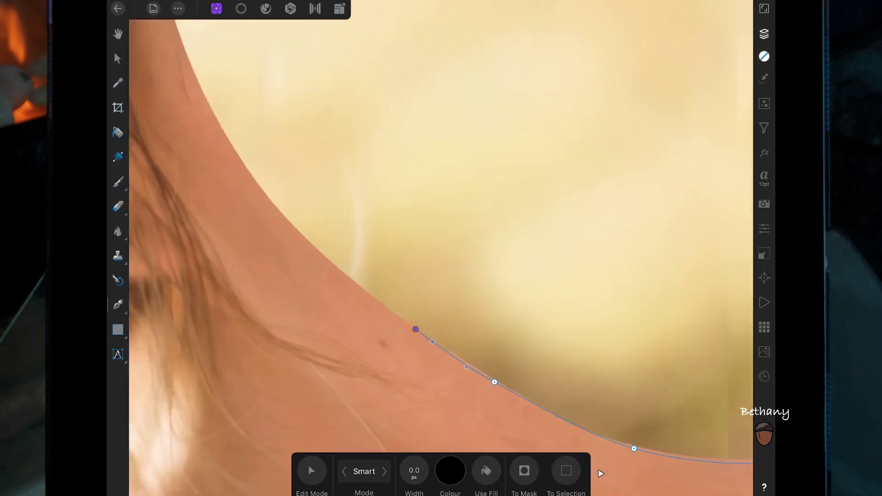
{"action": "left_click_drag", "start_coordinate": [262, 191], "coordinate": [313, 248]}
{"action": "left_click", "coordinate": [212, 129]}
{"action": "scroll", "coordinate": [441, 248], "scroll_direction": "up", "scroll_amount": 5}
{"action": "left_click", "coordinate": [309, 271]}
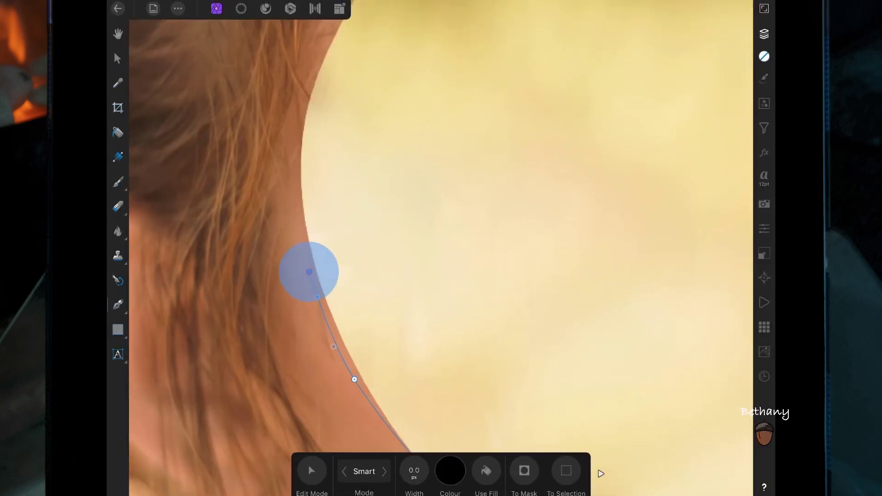
{"action": "left_click_drag", "start_coordinate": [300, 243], "coordinate": [299, 95]}
Run the path along the left hairline and close it on the starting node
{"action": "scroll", "coordinate": [472, 210], "scroll_direction": "up", "scroll_amount": 5}
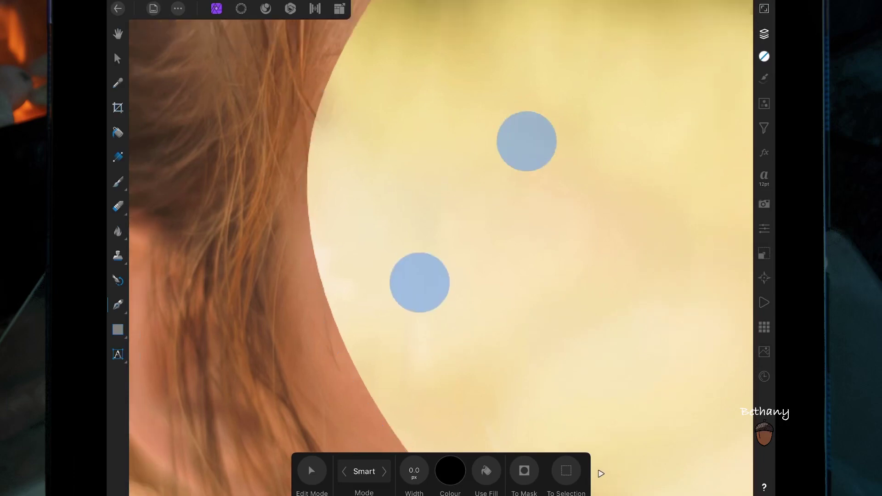
{"action": "mouse_move", "coordinate": [385, 193]}
{"action": "left_mouse_down"}
{"action": "mouse_move", "coordinate": [414, 123]}
{"action": "mouse_move", "coordinate": [441, 96]}
{"action": "left_mouse_up"}
{"action": "scroll", "coordinate": [441, 248], "scroll_direction": "down", "scroll_amount": 5}
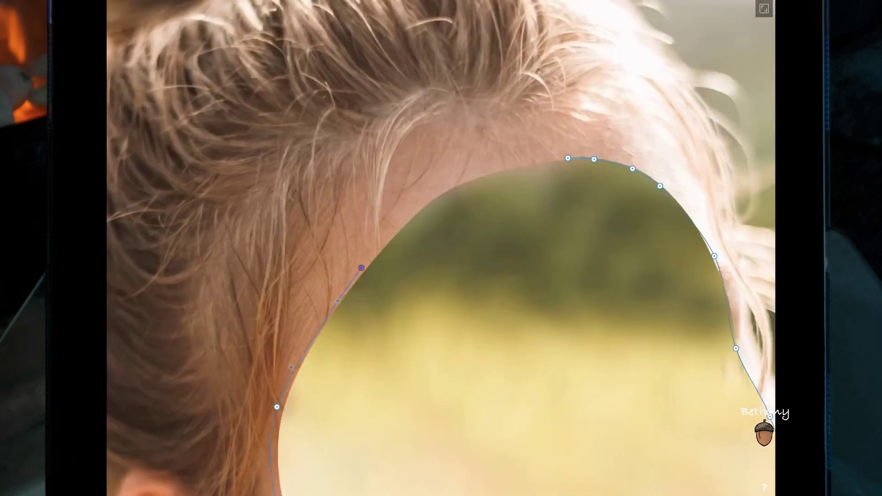
{"action": "left_click", "coordinate": [415, 205]}
{"action": "left_click_drag", "start_coordinate": [415, 205], "coordinate": [432, 191]}
{"action": "left_click_drag", "start_coordinate": [508, 157], "coordinate": [529, 157]}
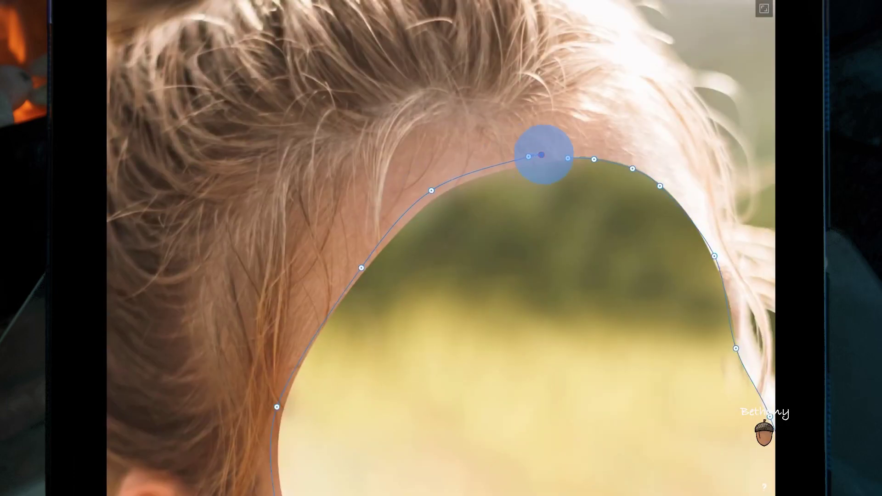
{"action": "left_click", "coordinate": [568, 158]}
{"action": "scroll", "coordinate": [441, 248], "scroll_direction": "down", "scroll_amount": 5}
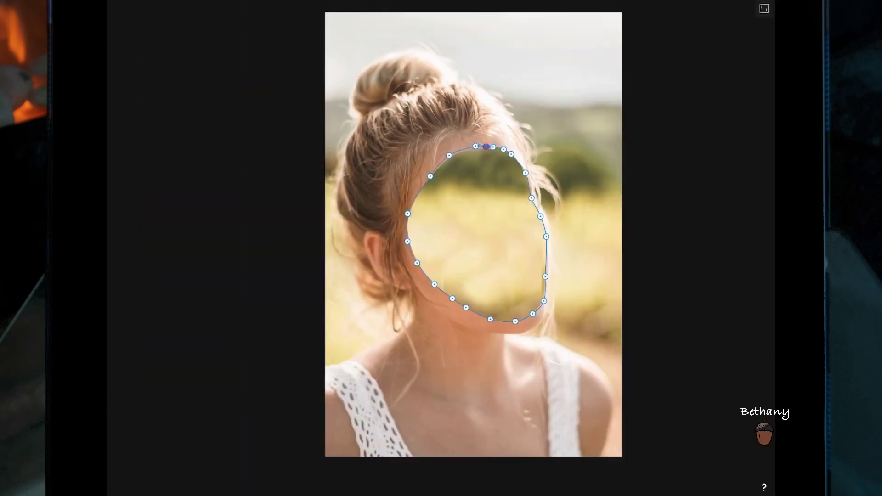
Raise the top node to the hairline and fit the curve to its right to the hair edge
{"action": "left_click", "coordinate": [764, 8]}
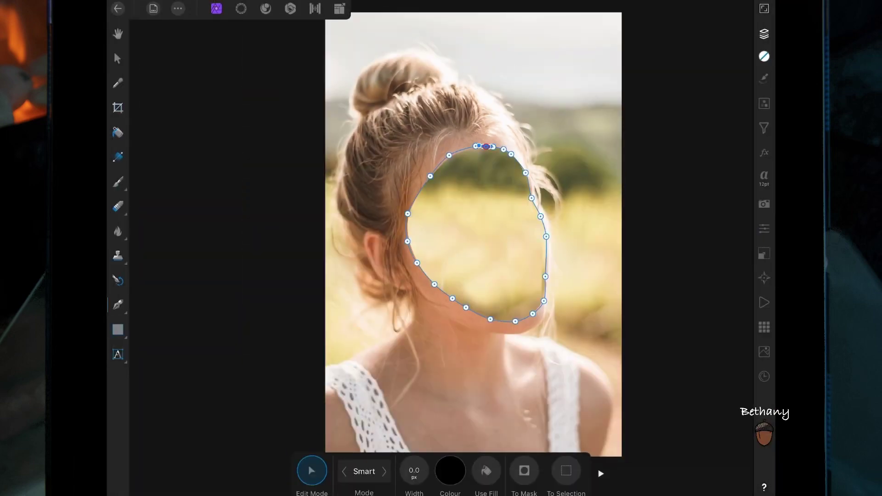
{"action": "scroll", "coordinate": [534, 124], "scroll_direction": "up", "scroll_amount": 5}
{"action": "scroll", "coordinate": [410, 174], "scroll_direction": "up", "scroll_amount": 5}
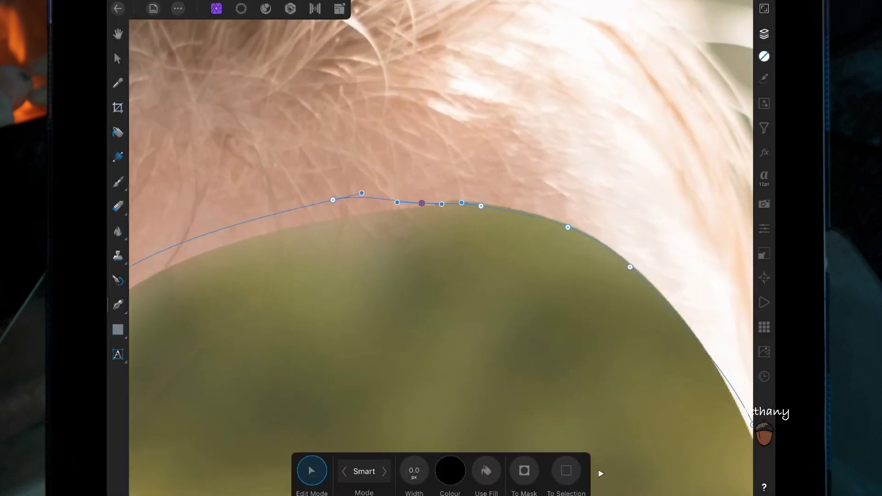
{"action": "left_click", "coordinate": [429, 198]}
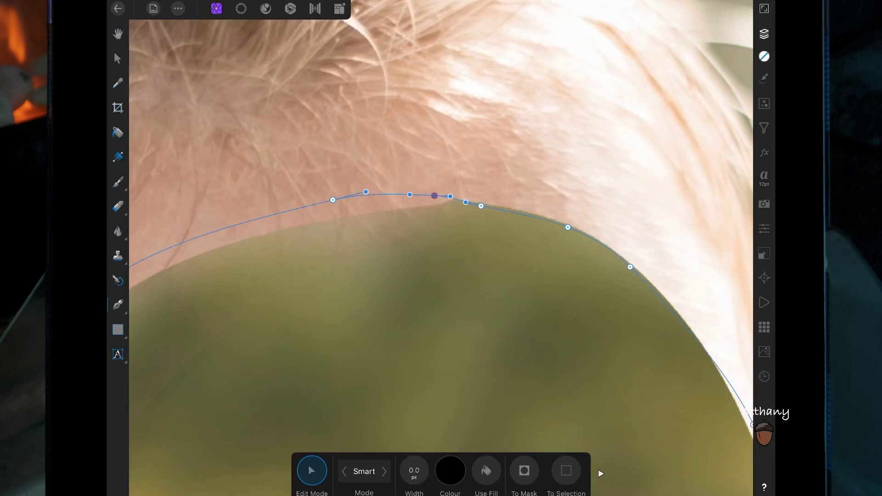
{"action": "left_click", "coordinate": [493, 197]}
{"action": "left_click", "coordinate": [432, 192]}
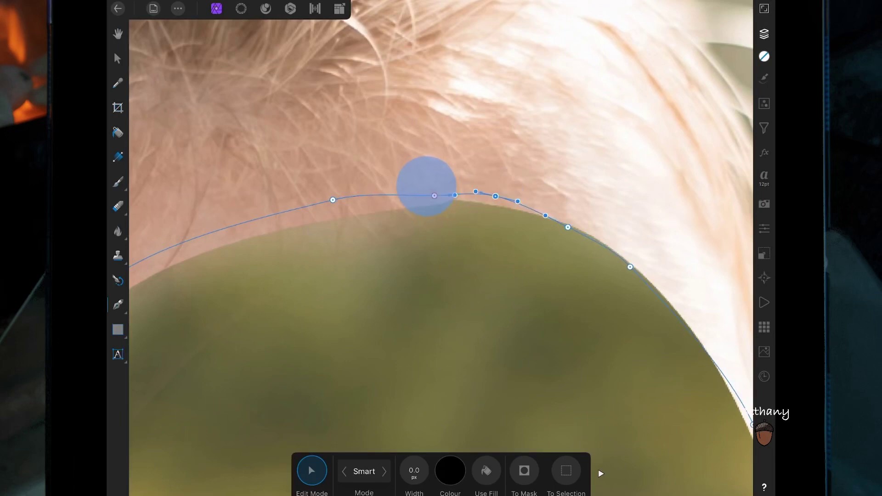
{"action": "left_click_drag", "start_coordinate": [434, 196], "coordinate": [433, 186]}
{"action": "left_click_drag", "start_coordinate": [568, 227], "coordinate": [580, 222]}
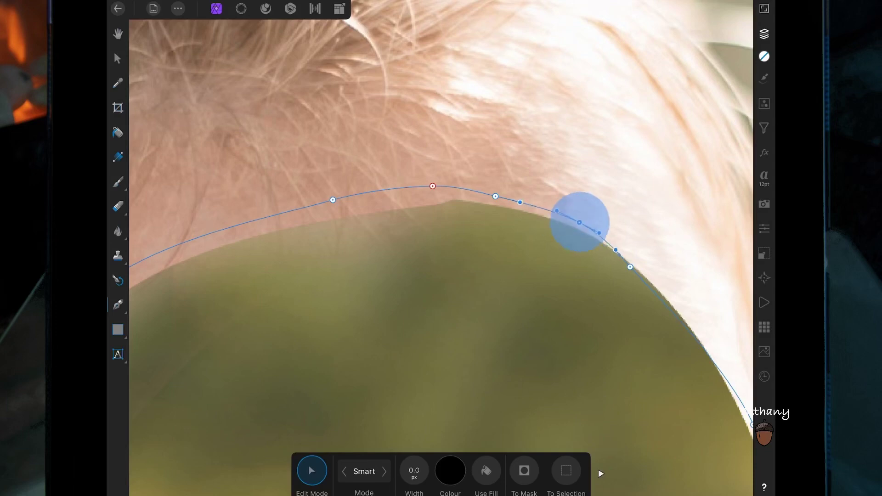
{"action": "left_click_drag", "start_coordinate": [460, 276], "coordinate": [367, 130]}
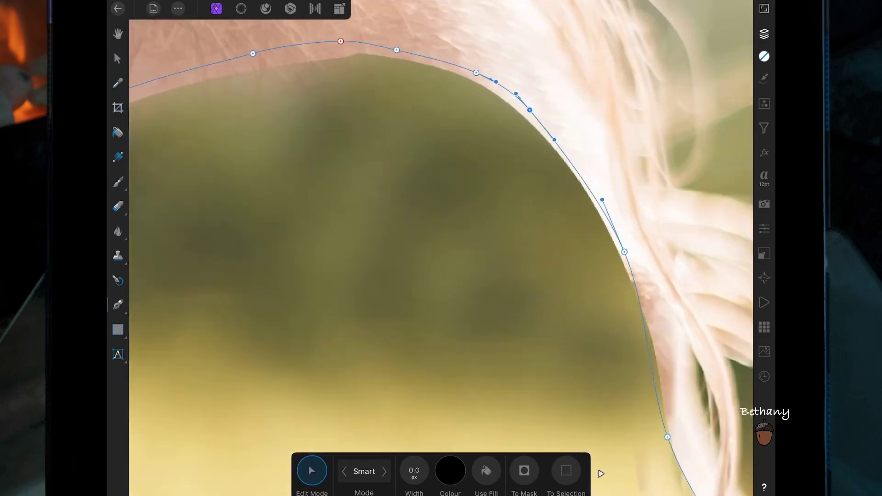
Push the right-edge nodes outward so the outline follows the hair edge
{"action": "left_click_drag", "start_coordinate": [625, 252], "coordinate": [638, 257]}
{"action": "left_click_drag", "start_coordinate": [668, 437], "coordinate": [684, 438]}
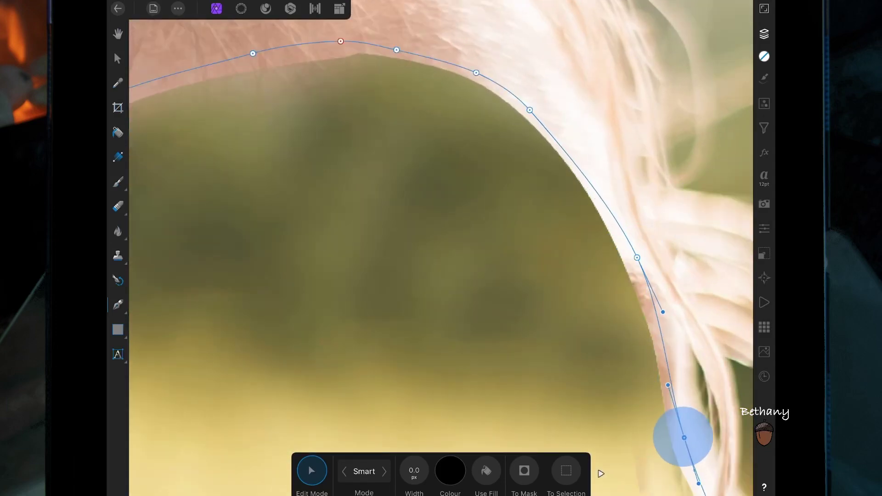
{"action": "scroll", "coordinate": [441, 248], "scroll_direction": "down", "scroll_amount": 5}
{"action": "scroll", "coordinate": [610, 393], "scroll_direction": "up", "scroll_amount": 5}
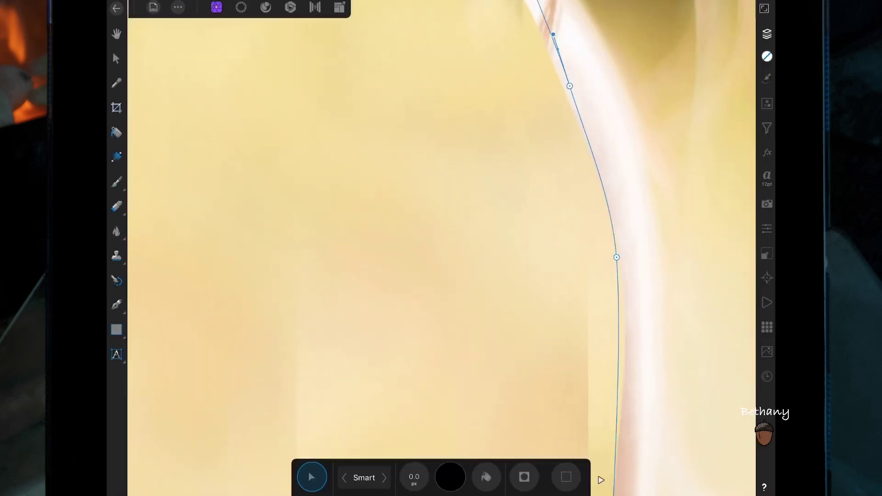
{"action": "mouse_move", "coordinate": [618, 258]}
{"action": "left_mouse_down"}
{"action": "mouse_move", "coordinate": [632, 266]}
{"action": "mouse_move", "coordinate": [604, 295]}
{"action": "left_mouse_up"}
{"action": "scroll", "coordinate": [606, 212], "scroll_direction": "down", "scroll_amount": 5}
{"action": "scroll", "coordinate": [605, 213], "scroll_direction": "up", "scroll_amount": 5}
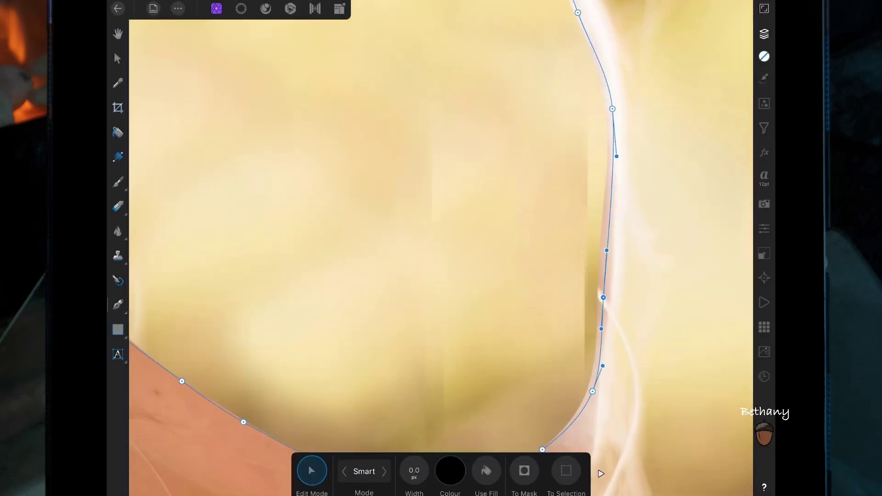
{"action": "scroll", "coordinate": [442, 248], "scroll_direction": "down", "scroll_amount": 5}
{"action": "scroll", "coordinate": [441, 248], "scroll_direction": "up", "scroll_amount": 5}
Adjust the neck and jaw nodes, undoing one bad adjustment
{"action": "left_click", "coordinate": [605, 280]}
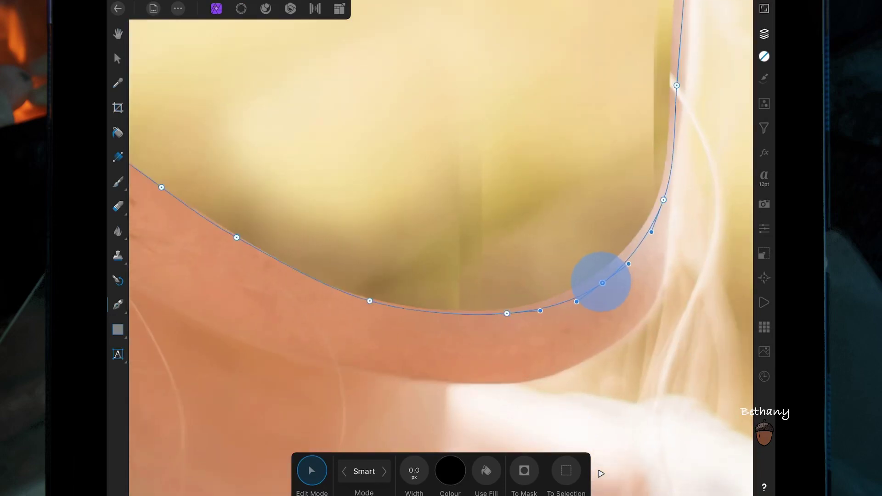
{"action": "scroll", "coordinate": [506, 313], "scroll_direction": "up", "scroll_amount": 5}
{"action": "left_click", "coordinate": [514, 371]}
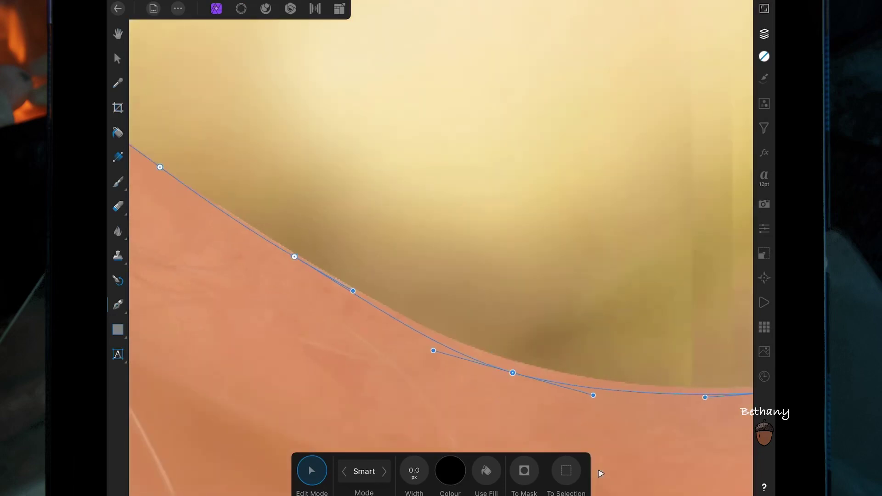
{"action": "left_click", "coordinate": [280, 256]}
{"action": "scroll", "coordinate": [506, 287], "scroll_direction": "up", "scroll_amount": 3}
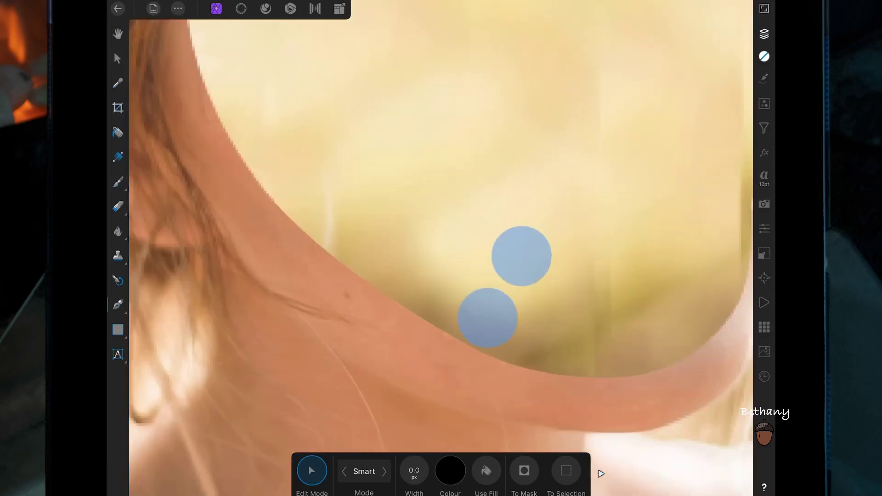
{"action": "scroll", "coordinate": [506, 287], "scroll_direction": "down", "scroll_amount": 3}
{"action": "left_click_drag", "start_coordinate": [301, 263], "coordinate": [299, 271]}
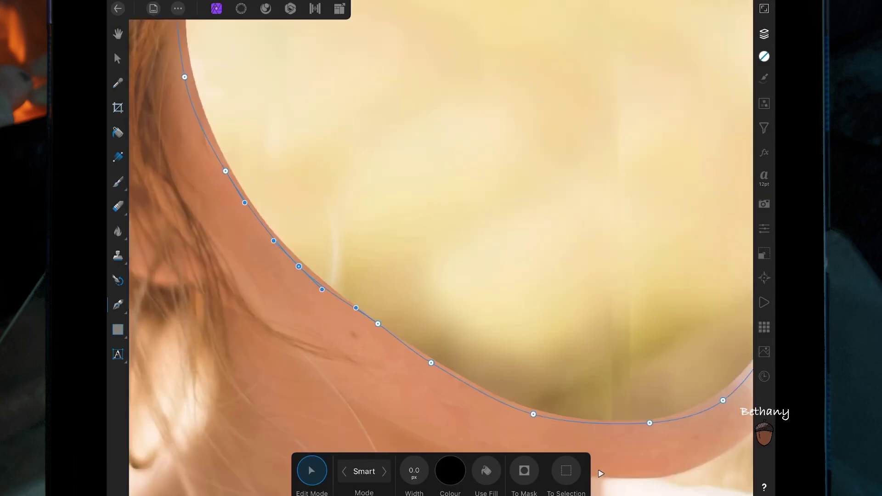
{"action": "key", "text": "ctrl+z"}
{"action": "scroll", "coordinate": [491, 206], "scroll_direction": "up", "scroll_amount": 3}
Reshape the top-of-head curve beside the ear to match the hairline
{"action": "left_click", "coordinate": [275, 235]}
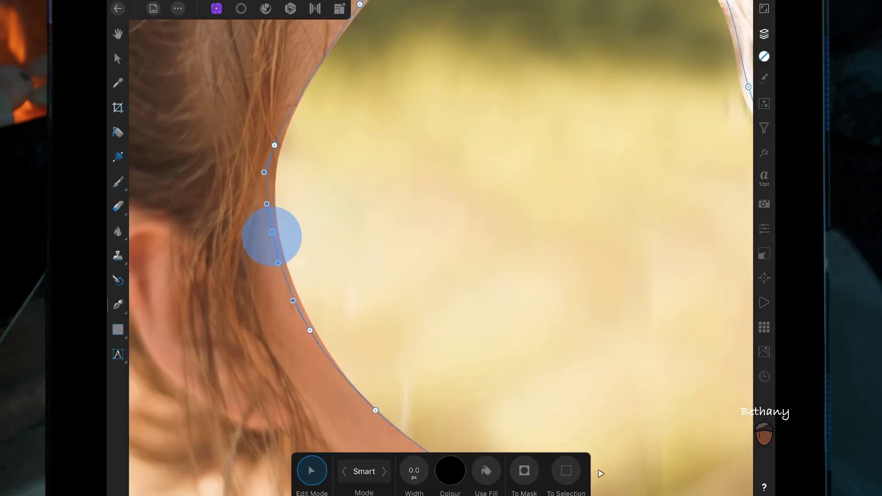
{"action": "left_click", "coordinate": [288, 115]}
{"action": "scroll", "coordinate": [441, 248], "scroll_direction": "up", "scroll_amount": 5}
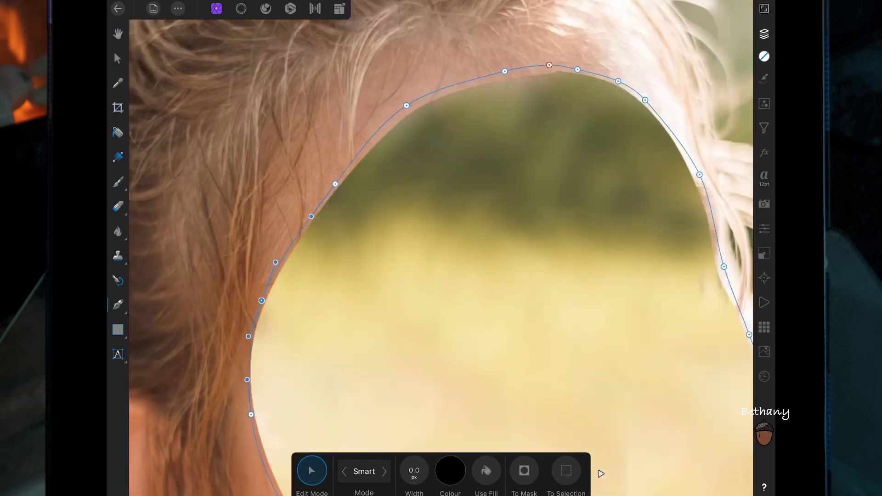
{"action": "left_click", "coordinate": [404, 99]}
{"action": "left_click_drag", "start_coordinate": [512, 63], "coordinate": [400, 115]}
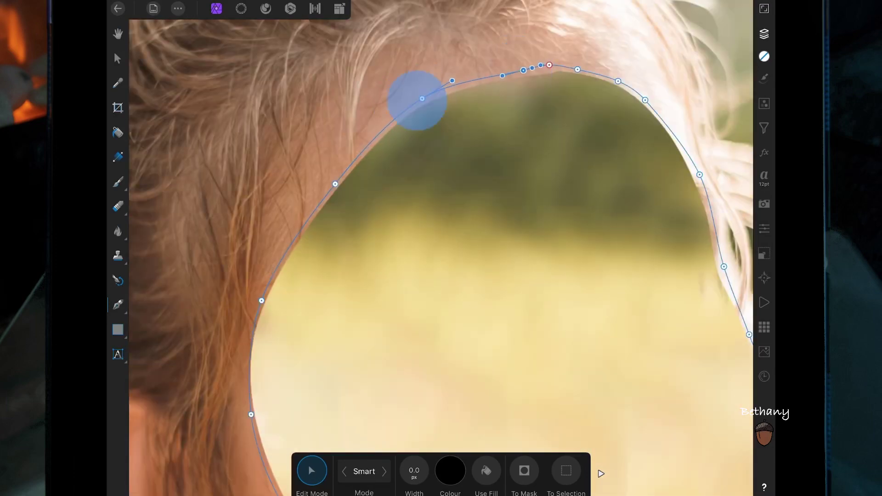
{"action": "left_click_drag", "start_coordinate": [565, 65], "coordinate": [651, 94]}
{"action": "left_click", "coordinate": [683, 127]}
{"action": "scroll", "coordinate": [570, 119], "scroll_direction": "down", "scroll_amount": 5}
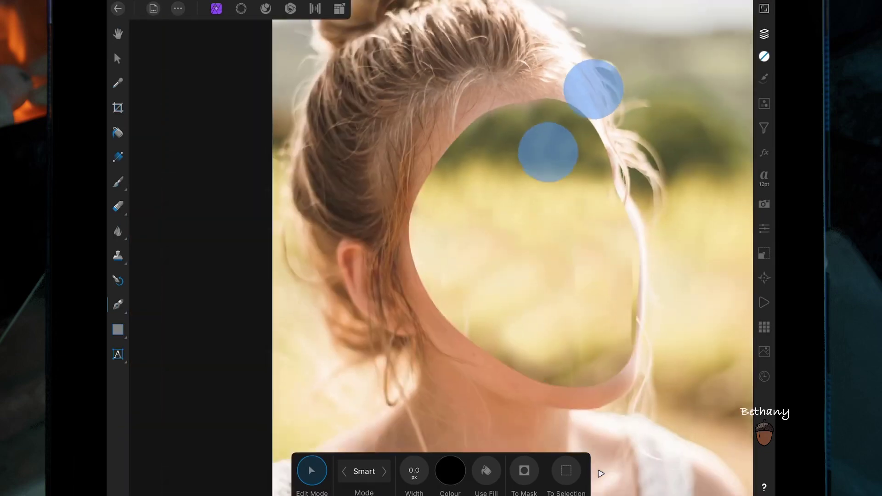
Give the face path a fill sampled from the neck's skin colour
{"action": "scroll", "coordinate": [514, 248], "scroll_direction": "down", "scroll_amount": 3}
{"action": "left_click", "coordinate": [487, 470]}
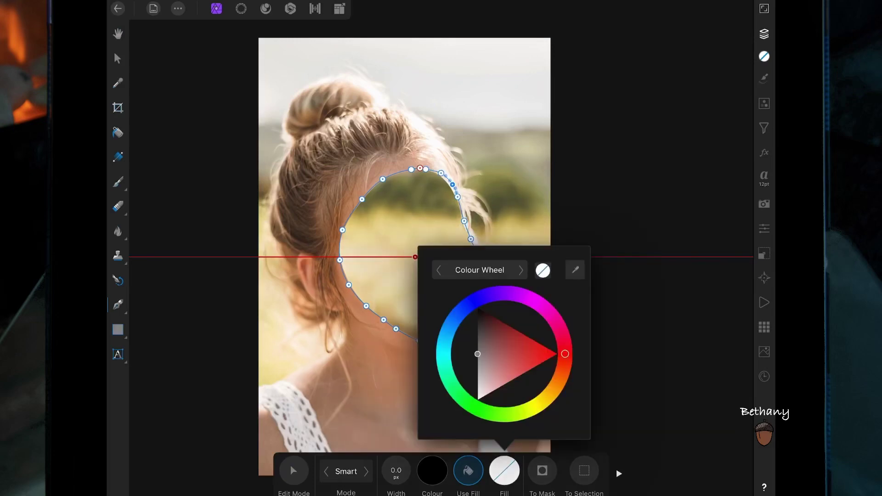
{"action": "mouse_move", "coordinate": [575, 270]}
{"action": "left_mouse_down"}
{"action": "mouse_move", "coordinate": [546, 227]}
{"action": "mouse_move", "coordinate": [386, 359]}
{"action": "left_mouse_up"}
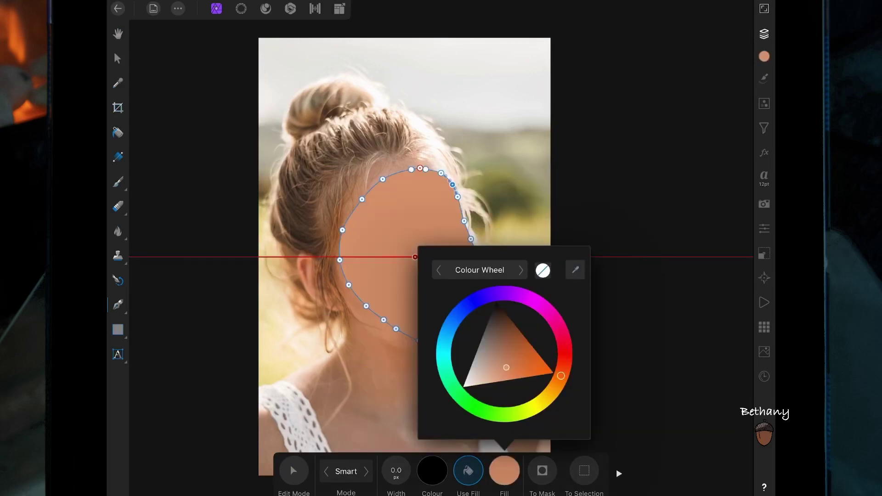
{"action": "left_click", "coordinate": [504, 471]}
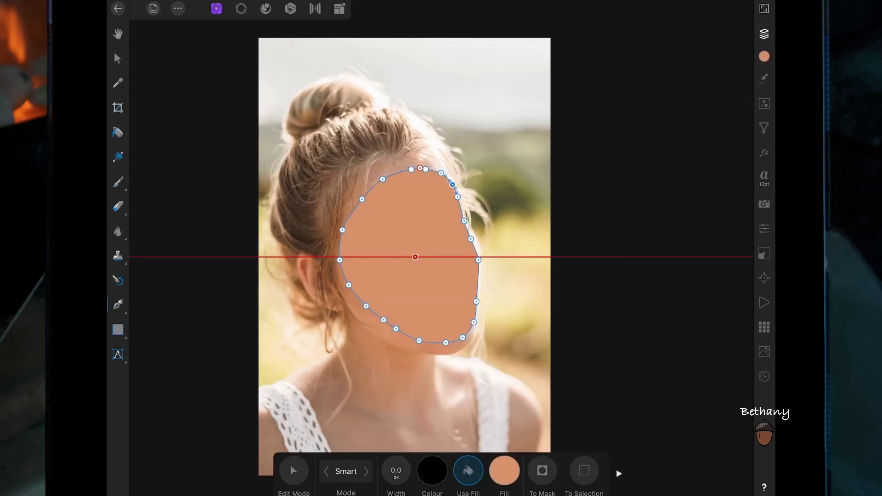
Open the Layers panel and view the add-layer options
{"action": "left_click", "coordinate": [765, 33]}
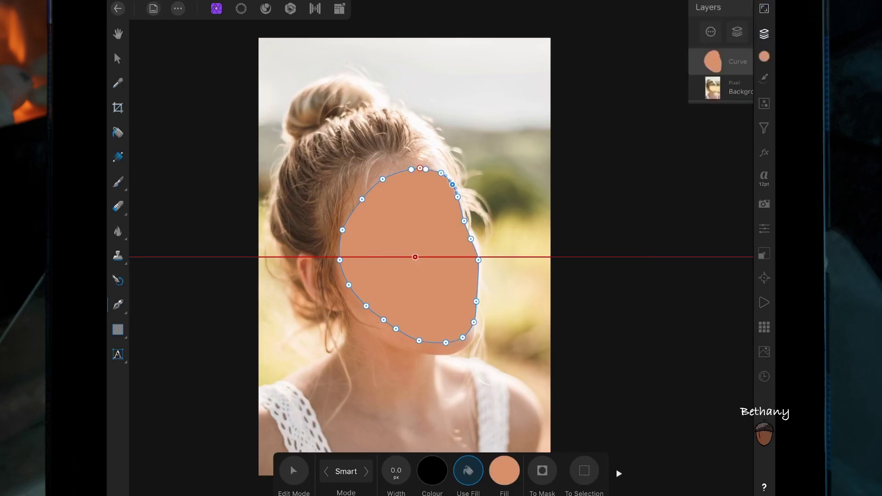
{"action": "left_click", "coordinate": [704, 32]}
{"action": "scroll", "coordinate": [371, 227], "scroll_direction": "up", "scroll_amount": 3}
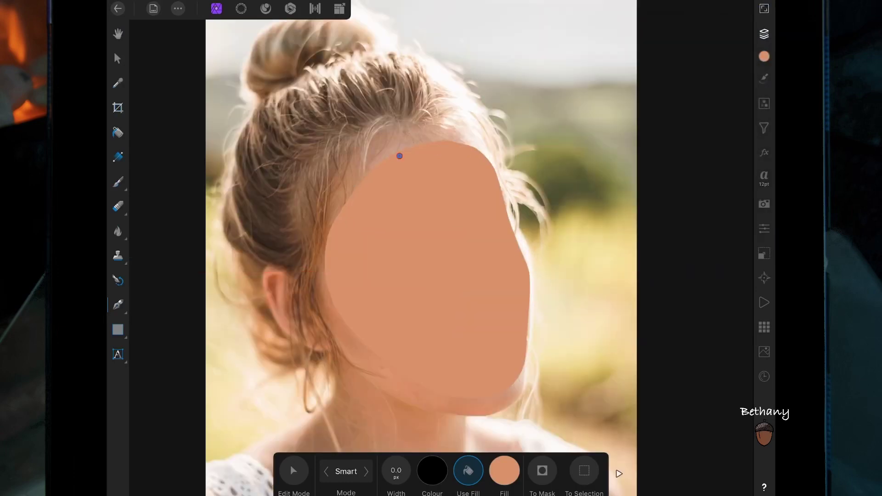
Draw a new curve from the top of the face down the right side toward the jaw
{"action": "left_click", "coordinate": [399, 153]}
{"action": "left_click", "coordinate": [399, 153]}
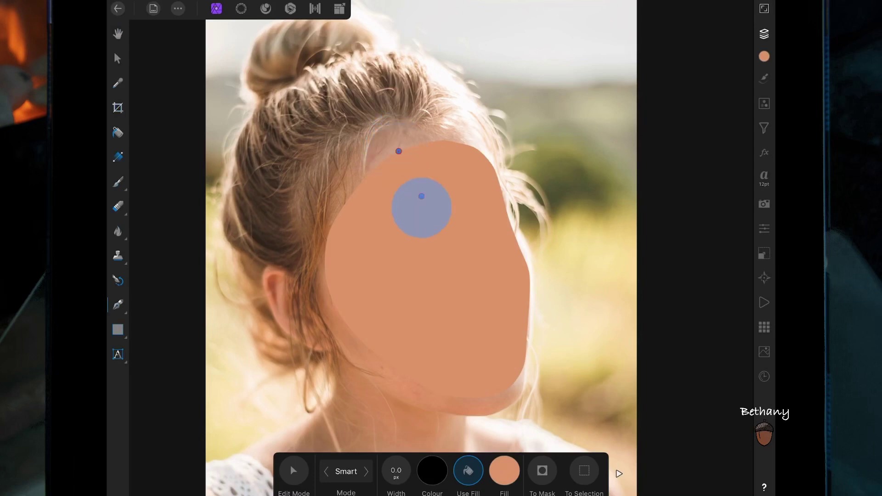
{"action": "left_click_drag", "start_coordinate": [421, 208], "coordinate": [428, 223]}
{"action": "left_click_drag", "start_coordinate": [437, 260], "coordinate": [442, 294]}
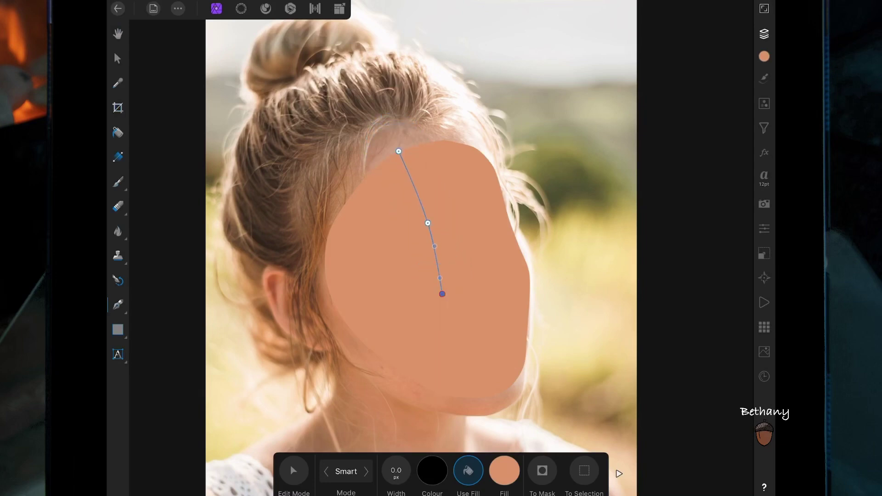
{"action": "left_click", "coordinate": [447, 329]}
{"action": "left_click", "coordinate": [422, 381]}
{"action": "scroll", "coordinate": [498, 390], "scroll_direction": "up", "scroll_amount": 5}
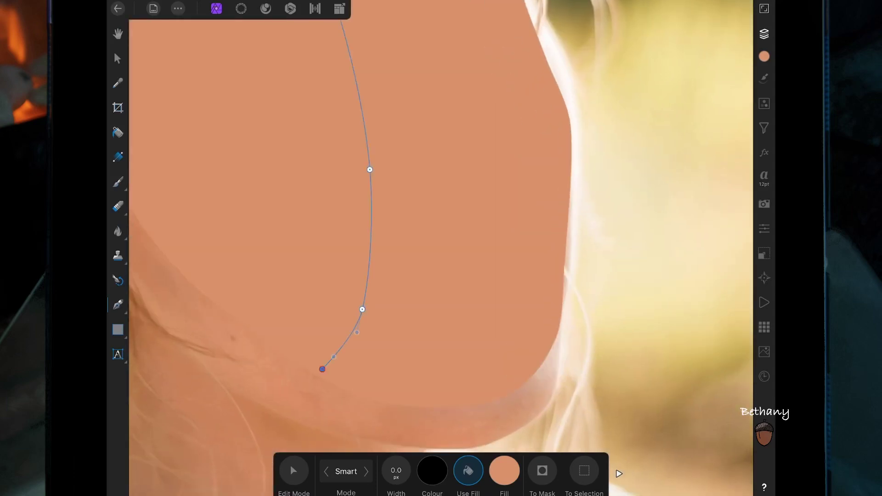
{"action": "left_click", "coordinate": [317, 374]}
{"action": "scroll", "coordinate": [527, 322], "scroll_direction": "down", "scroll_amount": 2}
Make the new curve skin-toned with no fill and continue it up around the hair
{"action": "left_click", "coordinate": [432, 470]}
{"action": "left_click", "coordinate": [468, 471]}
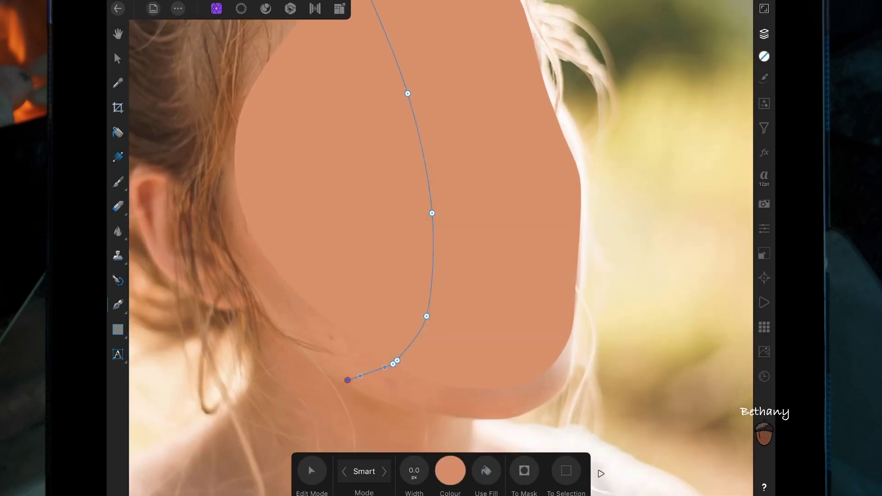
{"action": "left_click", "coordinate": [235, 330]}
{"action": "left_click", "coordinate": [173, 211]}
{"action": "left_click", "coordinate": [169, 51]}
Fit the curve's top node to the hairline and smooth the curve through it
{"action": "scroll", "coordinate": [428, 239], "scroll_direction": "up", "scroll_amount": 3}
{"action": "left_click", "coordinate": [311, 119]}
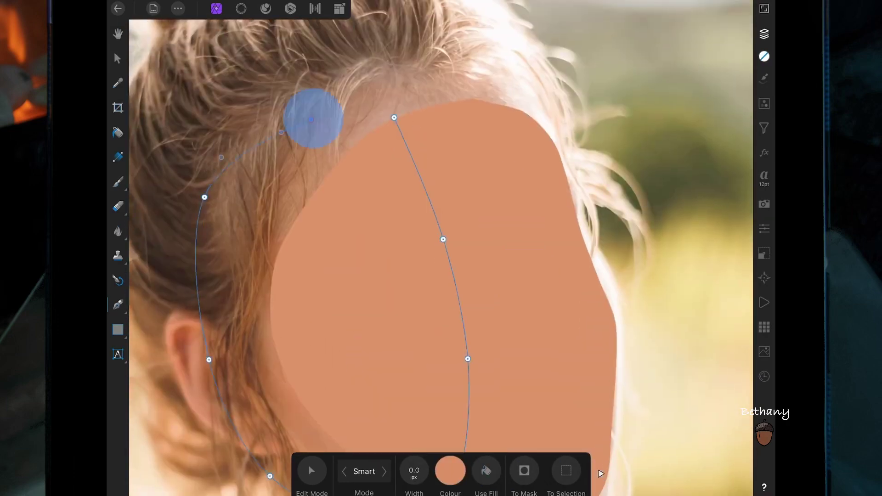
{"action": "mouse_move", "coordinate": [311, 120]}
{"action": "left_mouse_down"}
{"action": "mouse_move", "coordinate": [382, 111]}
{"action": "mouse_move", "coordinate": [373, 134]}
{"action": "left_mouse_up"}
{"action": "scroll", "coordinate": [398, 106], "scroll_direction": "up", "scroll_amount": 5}
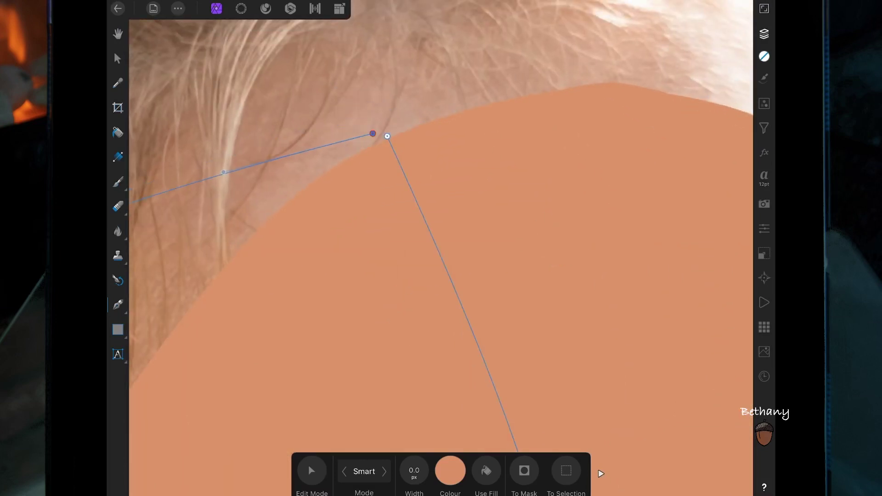
{"action": "left_click_drag", "start_coordinate": [373, 134], "coordinate": [272, 116]}
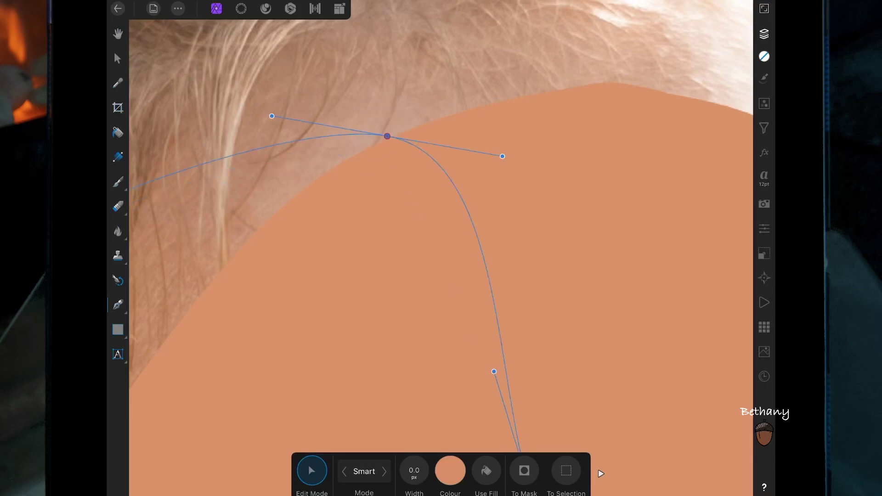
{"action": "scroll", "coordinate": [388, 136], "scroll_direction": "up", "scroll_amount": 5}
{"action": "left_click_drag", "start_coordinate": [329, 189], "coordinate": [350, 195]}
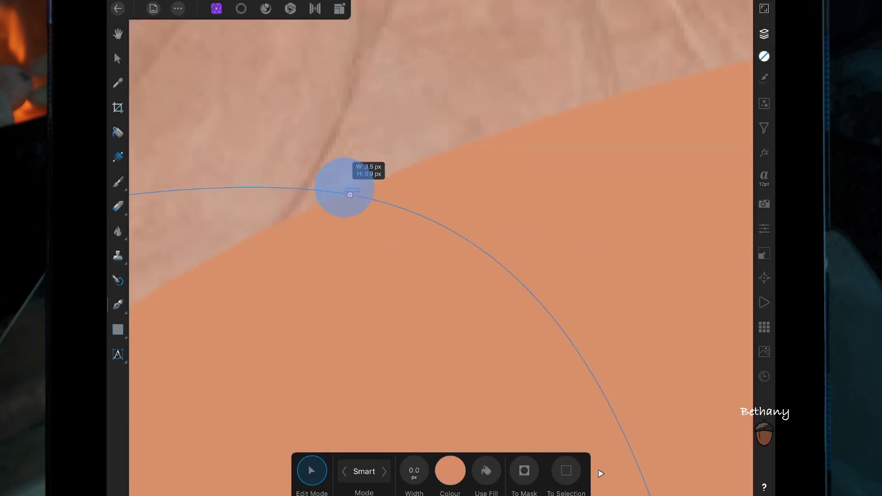
{"action": "left_click", "coordinate": [347, 191]}
{"action": "scroll", "coordinate": [413, 184], "scroll_direction": "up", "scroll_amount": 5}
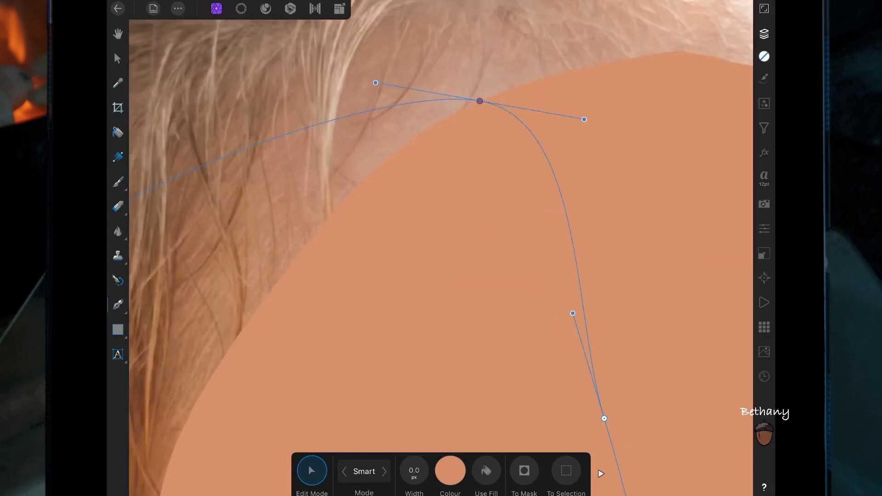
{"action": "scroll", "coordinate": [441, 249], "scroll_direction": "down", "scroll_amount": 5}
{"action": "scroll", "coordinate": [413, 229], "scroll_direction": "up", "scroll_amount": 3}
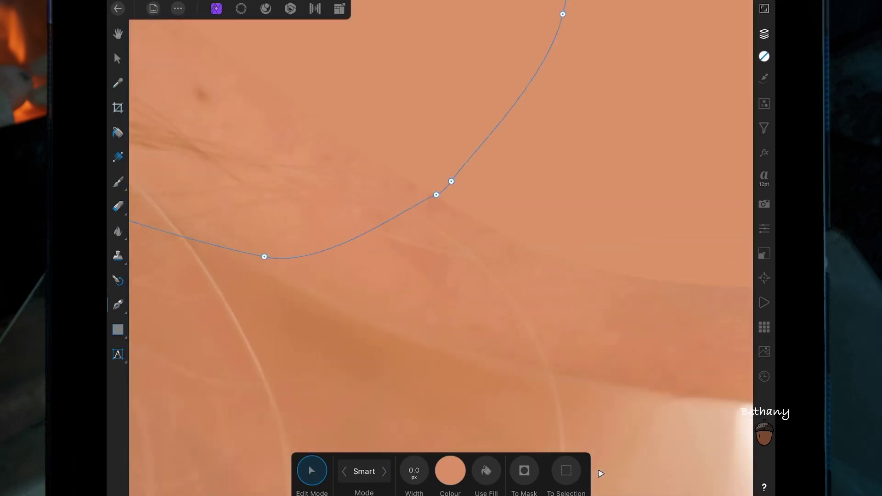
{"action": "scroll", "coordinate": [441, 248], "scroll_direction": "down", "scroll_amount": 5}
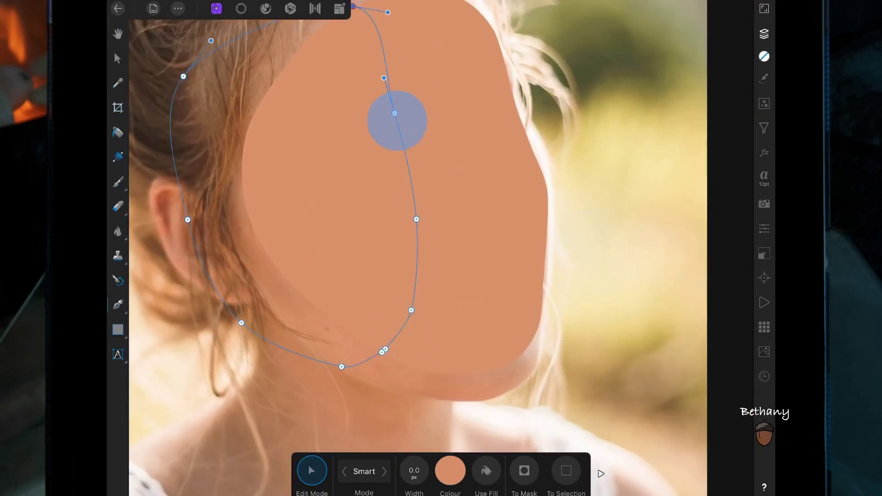
Adjust nodes along the right side and top to refine the inner curve
{"action": "left_click_drag", "start_coordinate": [394, 113], "coordinate": [407, 124]}
{"action": "left_click", "coordinate": [426, 223]}
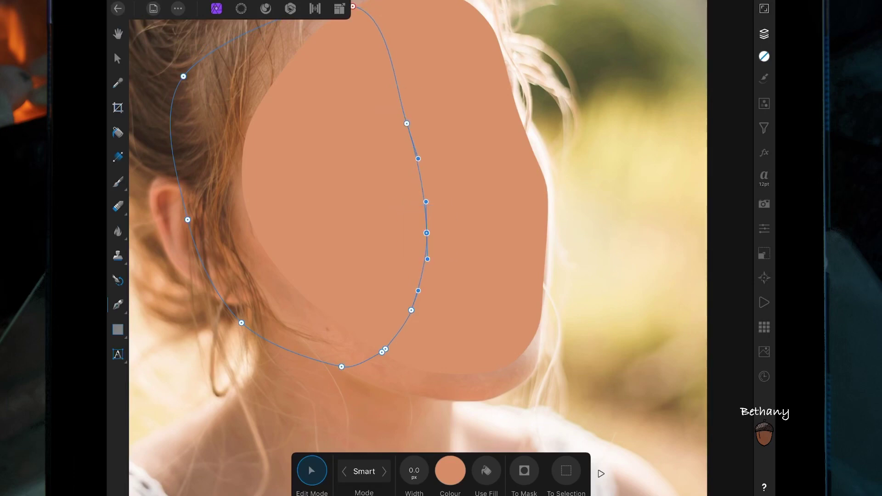
{"action": "left_click", "coordinate": [428, 296]}
{"action": "scroll", "coordinate": [441, 248], "scroll_direction": "down", "scroll_amount": 3}
{"action": "mouse_move", "coordinate": [355, 127]}
{"action": "left_mouse_down"}
{"action": "mouse_move", "coordinate": [342, 126]}
{"action": "mouse_move", "coordinate": [343, 137]}
{"action": "left_mouse_up"}
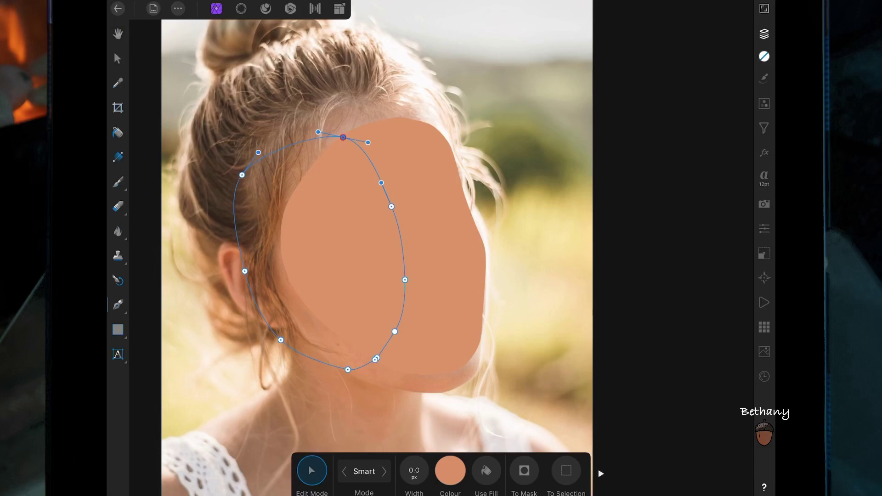
{"action": "left_click", "coordinate": [358, 133]}
{"action": "scroll", "coordinate": [343, 138], "scroll_direction": "up", "scroll_amount": 5}
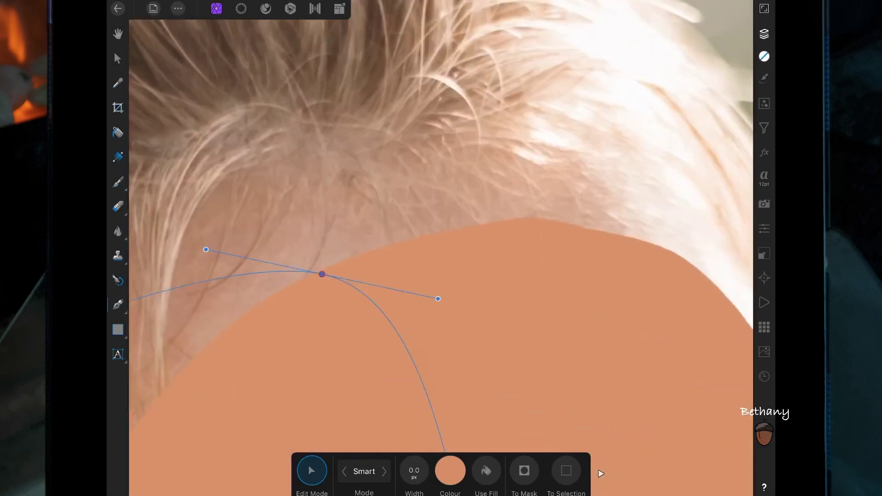
{"action": "scroll", "coordinate": [596, 246], "scroll_direction": "down", "scroll_amount": 5}
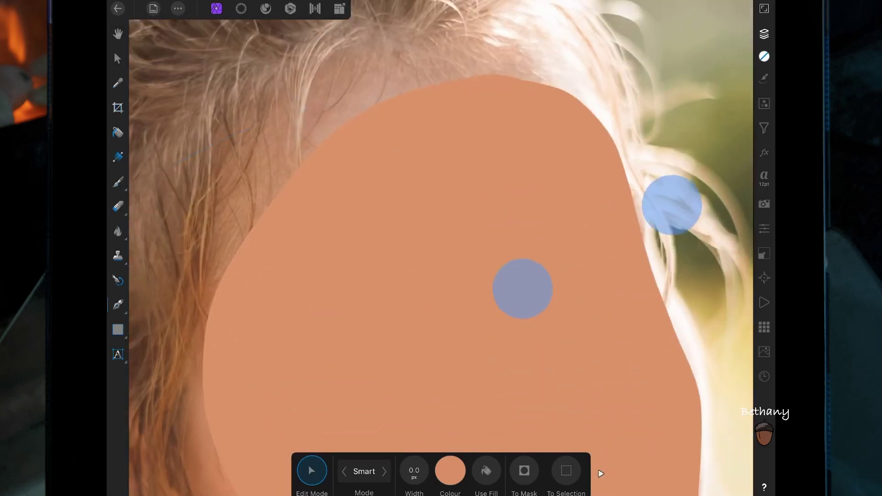
Convert the drawn outline to a selection and select the orange Curve layer
{"action": "left_click", "coordinate": [764, 33]}
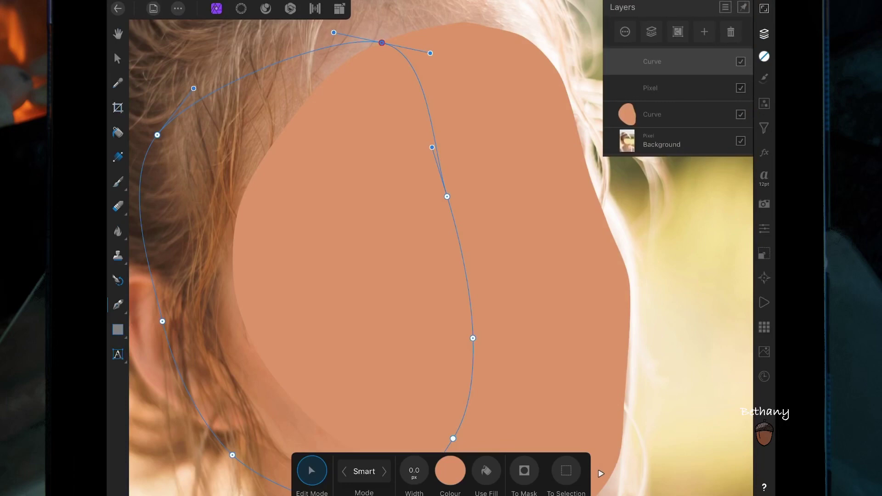
{"action": "left_click", "coordinate": [566, 471]}
{"action": "left_click", "coordinate": [653, 88]}
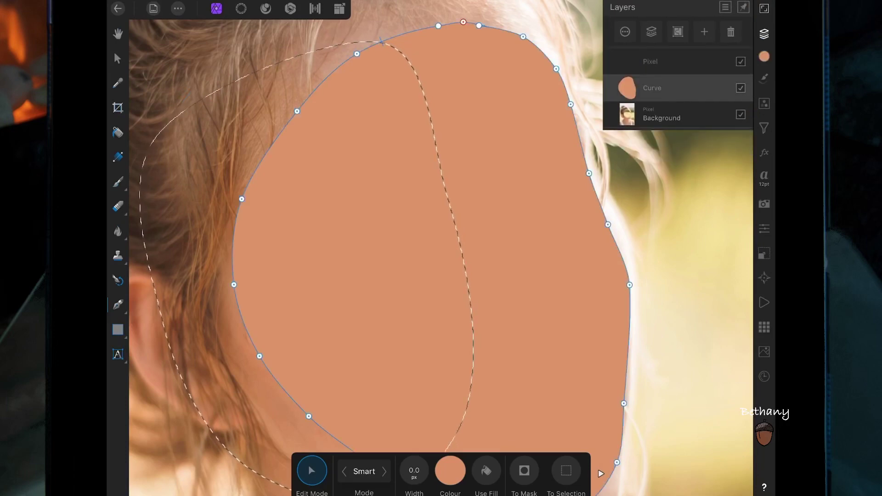
{"action": "left_click", "coordinate": [118, 206]}
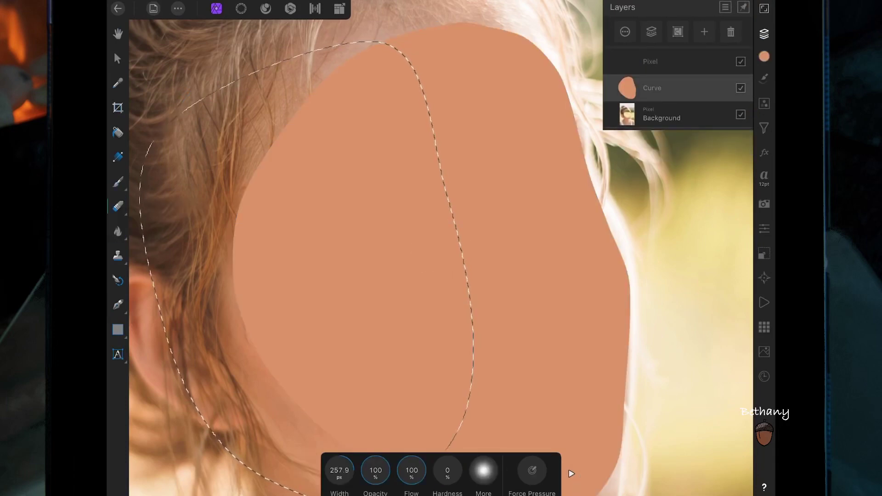
Erase the orange shape inside the selection to reveal the hair beneath
{"action": "mouse_move", "coordinate": [244, 210]}
{"action": "left_mouse_down"}
{"action": "mouse_move", "coordinate": [309, 98]}
{"action": "mouse_move", "coordinate": [257, 299]}
{"action": "left_mouse_up"}
{"action": "mouse_move", "coordinate": [377, 64]}
{"action": "left_mouse_down"}
{"action": "mouse_move", "coordinate": [296, 170]}
{"action": "mouse_move", "coordinate": [402, 70]}
{"action": "mouse_move", "coordinate": [392, 288]}
{"action": "left_mouse_up"}
{"action": "scroll", "coordinate": [528, 152], "scroll_direction": "down", "scroll_amount": 3}
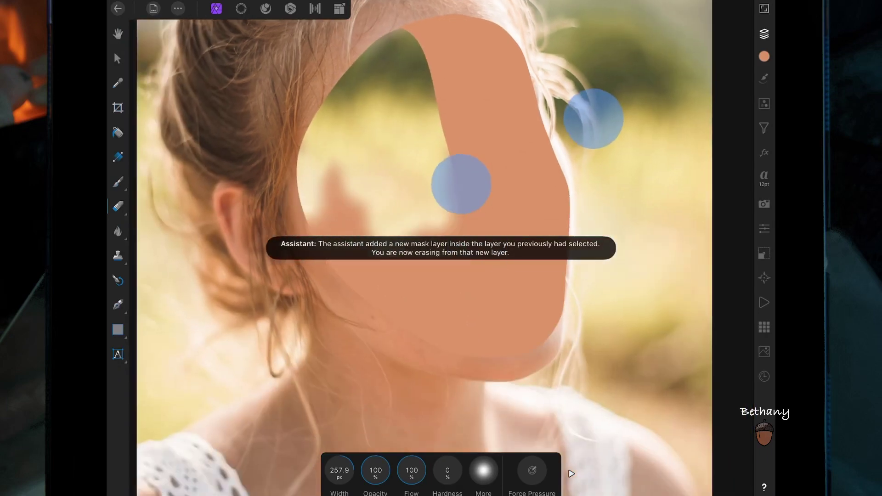
{"action": "mouse_move", "coordinate": [271, 281]}
{"action": "left_mouse_down"}
{"action": "mouse_move", "coordinate": [360, 316]}
{"action": "mouse_move", "coordinate": [331, 165]}
{"action": "mouse_move", "coordinate": [386, 208]}
{"action": "mouse_move", "coordinate": [428, 275]}
{"action": "mouse_move", "coordinate": [445, 213]}
{"action": "mouse_move", "coordinate": [357, 346]}
{"action": "mouse_move", "coordinate": [339, 250]}
{"action": "mouse_move", "coordinate": [336, 21]}
{"action": "mouse_move", "coordinate": [403, 368]}
{"action": "left_mouse_up"}
{"action": "scroll", "coordinate": [460, 267], "scroll_direction": "down", "scroll_amount": 3}
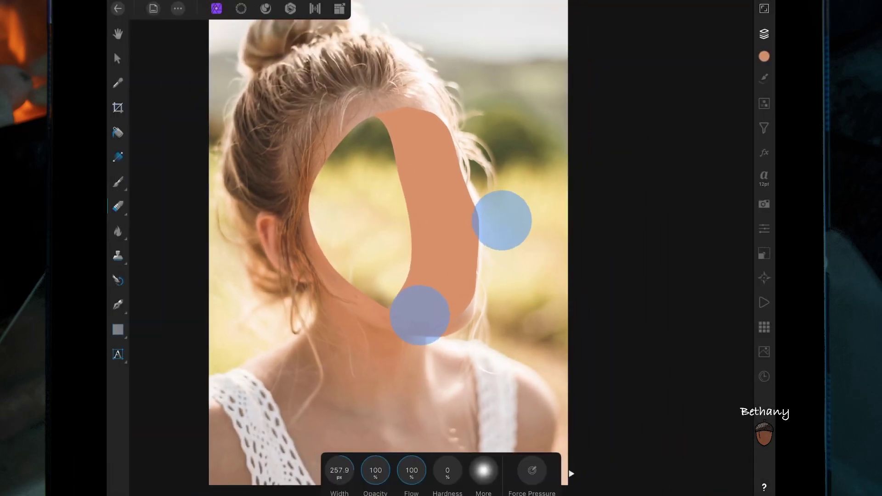
{"action": "scroll", "coordinate": [460, 268], "scroll_direction": "down", "scroll_amount": 2}
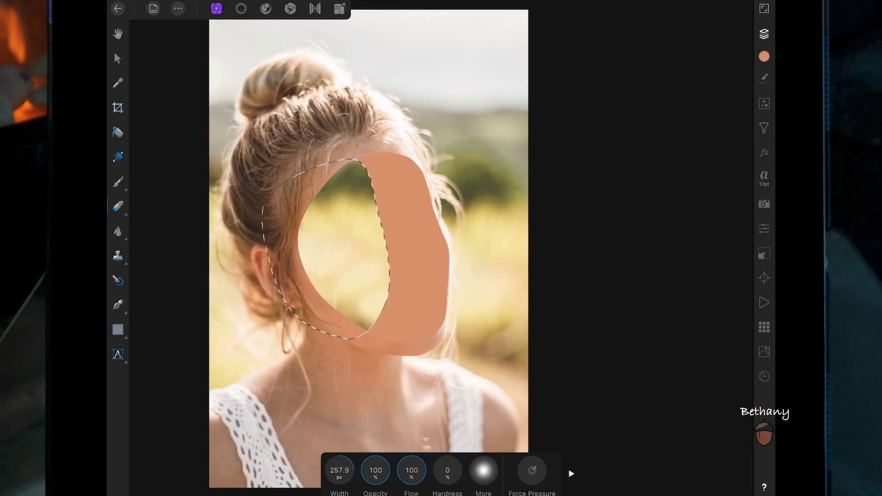
Deselect the selection on the canvas
{"action": "left_click", "coordinate": [343, 287]}
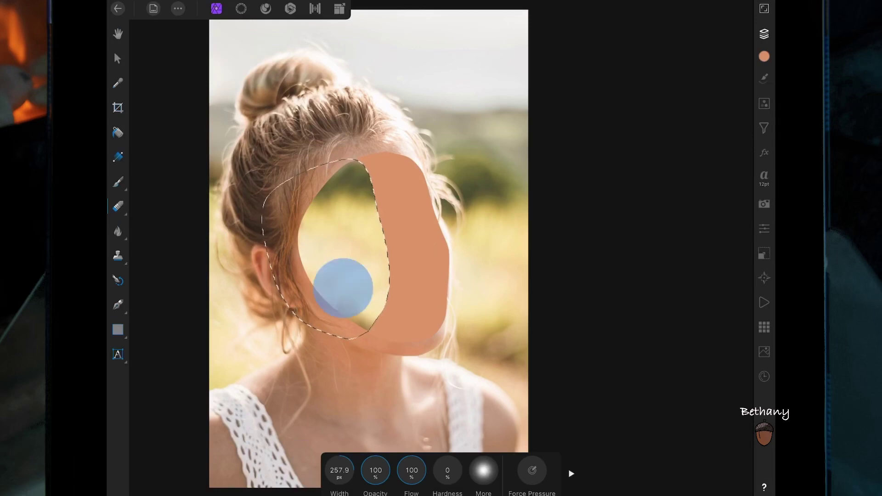
{"action": "left_click", "coordinate": [265, 265]}
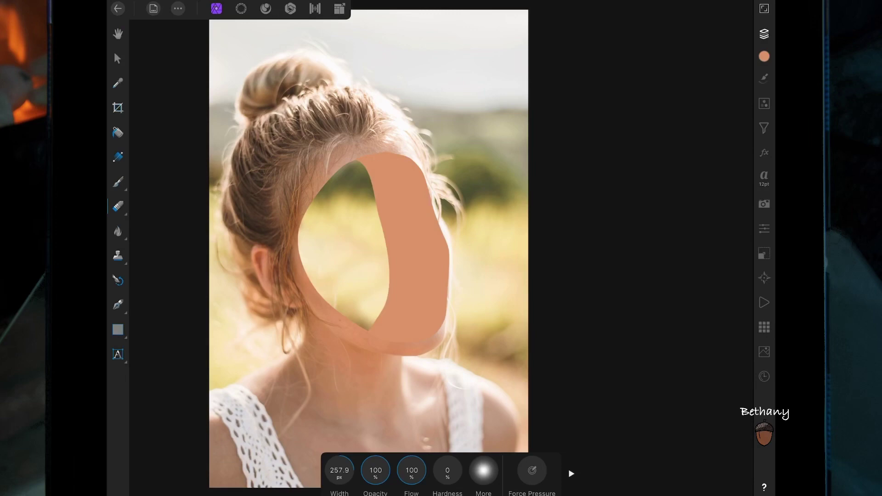
{"action": "left_click", "coordinate": [117, 305]}
Select the Pixel layer above the orange shape
{"action": "left_click", "coordinate": [765, 33]}
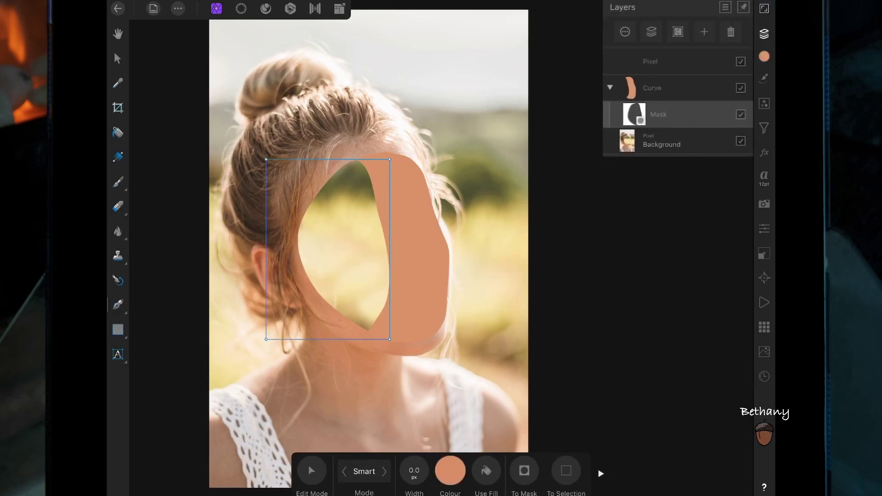
{"action": "left_click", "coordinate": [666, 61]}
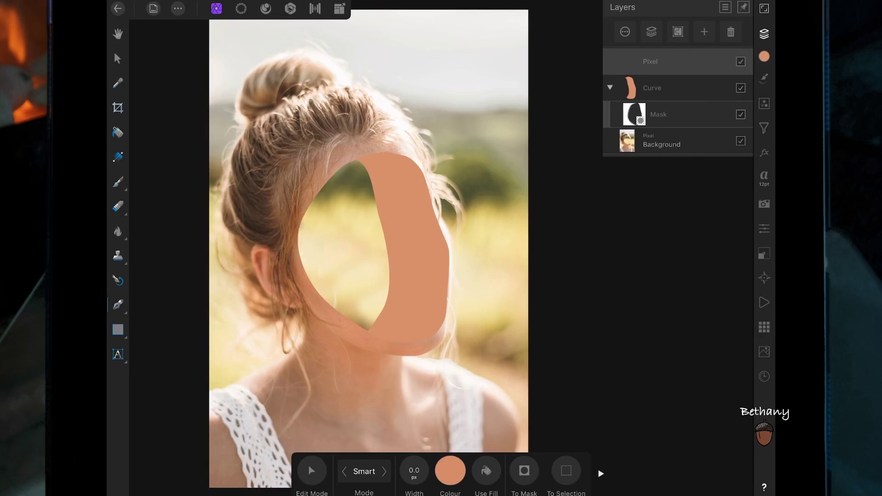
{"action": "scroll", "coordinate": [430, 340], "scroll_direction": "up", "scroll_amount": 5}
{"action": "scroll", "coordinate": [452, 367], "scroll_direction": "up", "scroll_amount": 2}
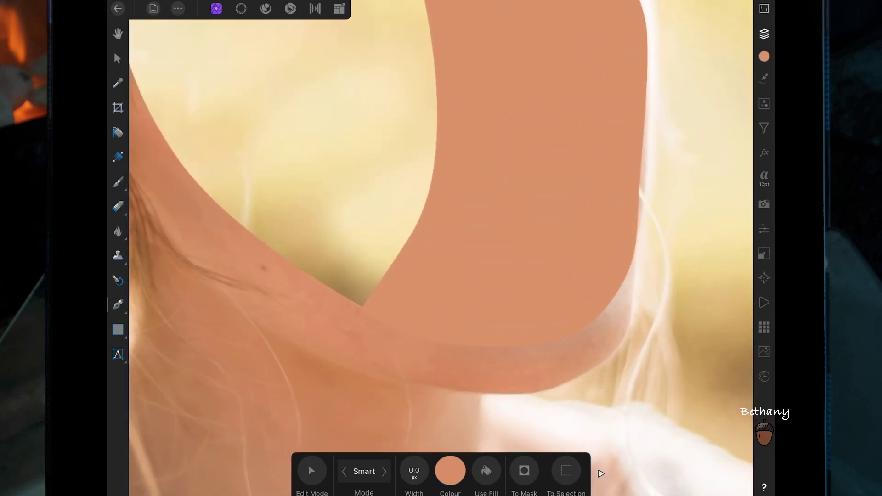
Start a new pen path along the neck edge and out along the shoulder
{"action": "left_click", "coordinate": [249, 234]}
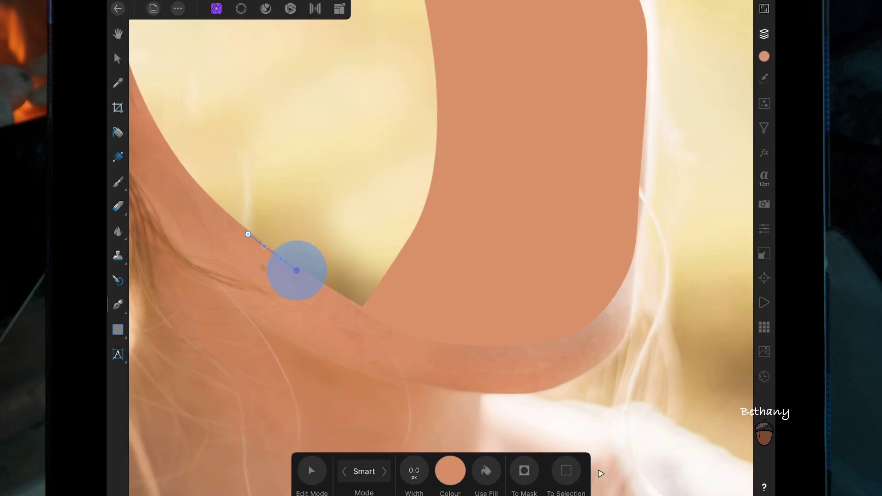
{"action": "left_click", "coordinate": [297, 270]}
{"action": "scroll", "coordinate": [391, 322], "scroll_direction": "up", "scroll_amount": 3}
{"action": "scroll", "coordinate": [491, 299], "scroll_direction": "up", "scroll_amount": 2}
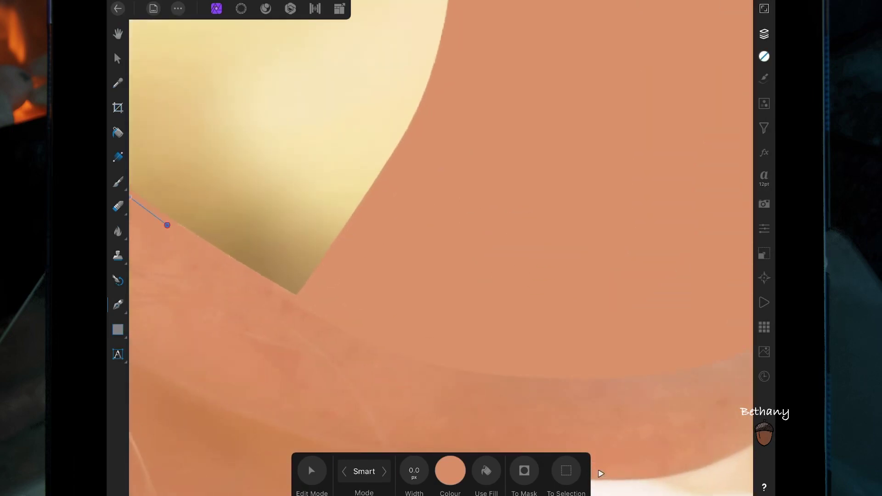
{"action": "left_click_drag", "start_coordinate": [167, 226], "coordinate": [198, 238]}
{"action": "left_click_drag", "start_coordinate": [262, 272], "coordinate": [308, 306]}
{"action": "left_click_drag", "start_coordinate": [416, 363], "coordinate": [348, 331]}
{"action": "left_click", "coordinate": [456, 371]}
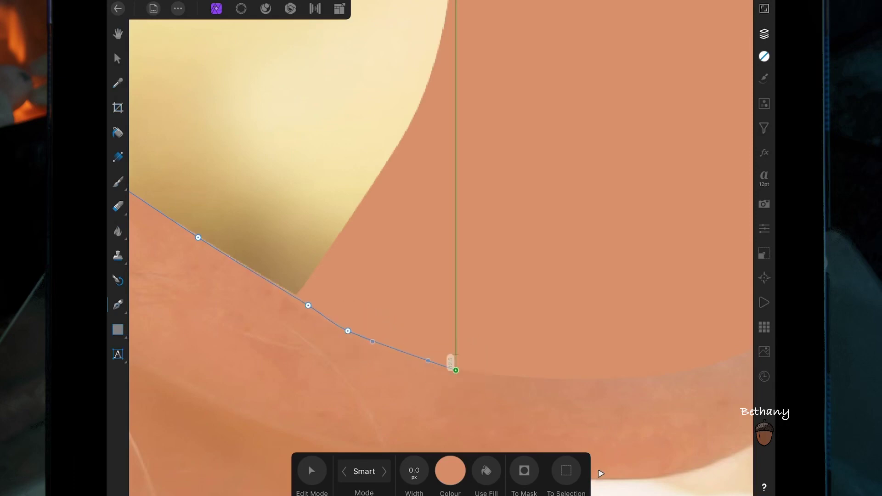
{"action": "left_click", "coordinate": [605, 377]}
Curve the path around the lower right corner and up the shape's right edge
{"action": "scroll", "coordinate": [441, 276], "scroll_direction": "down", "scroll_amount": 3}
{"action": "left_click", "coordinate": [532, 345]}
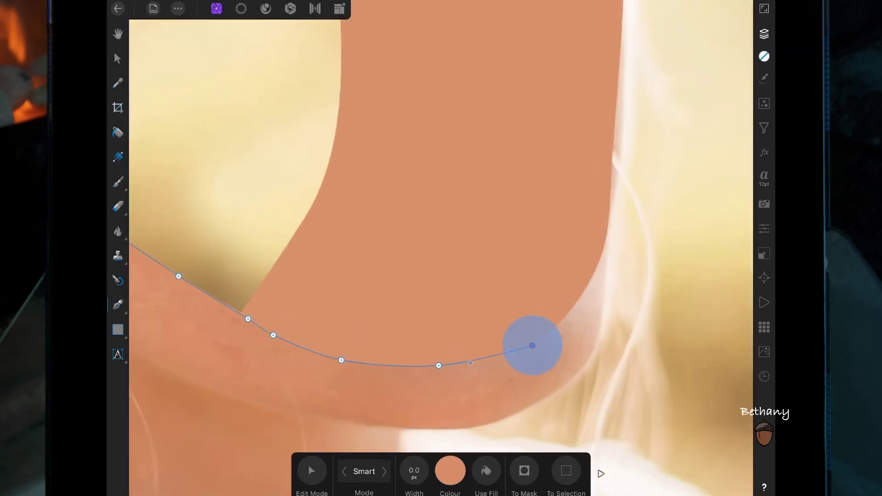
{"action": "left_click_drag", "start_coordinate": [532, 345], "coordinate": [547, 331]}
{"action": "left_click", "coordinate": [578, 299]}
{"action": "left_click_drag", "start_coordinate": [605, 252], "coordinate": [609, 246]}
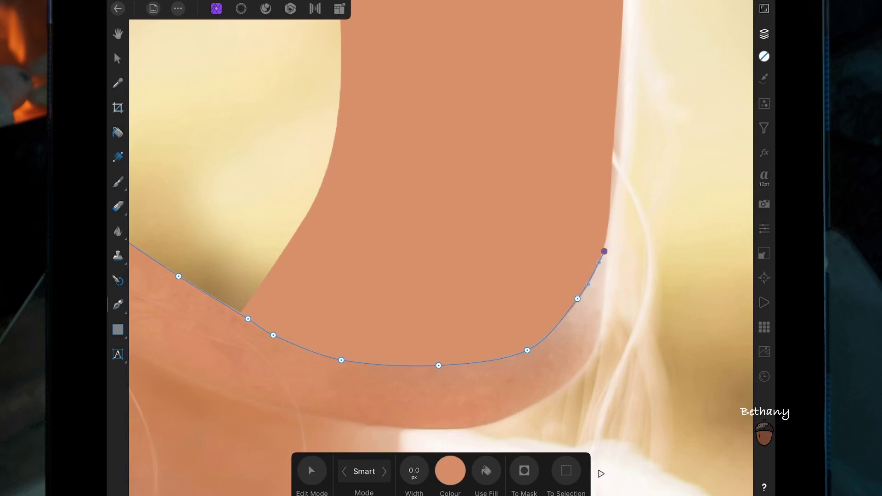
{"action": "left_click_drag", "start_coordinate": [617, 118], "coordinate": [612, 108]}
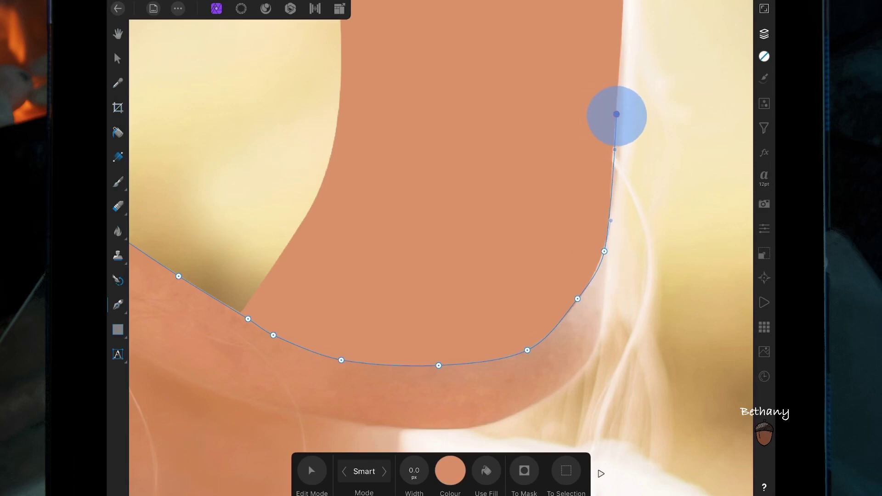
{"action": "scroll", "coordinate": [614, 147], "scroll_direction": "up", "scroll_amount": 5}
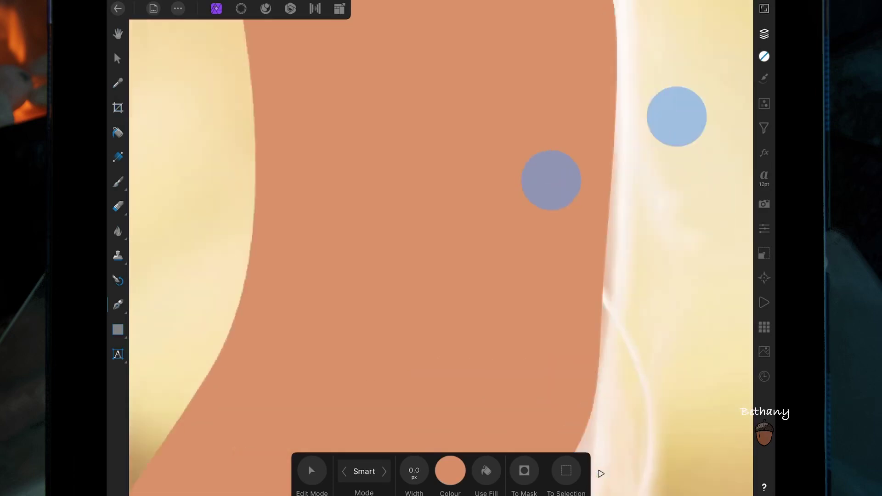
{"action": "scroll", "coordinate": [614, 147], "scroll_direction": "down", "scroll_amount": 2}
{"action": "left_click_drag", "start_coordinate": [534, 239], "coordinate": [459, 21]}
Place path points up the hair edge and along the hairline to its left end
{"action": "scroll", "coordinate": [441, 248], "scroll_direction": "up", "scroll_amount": 5}
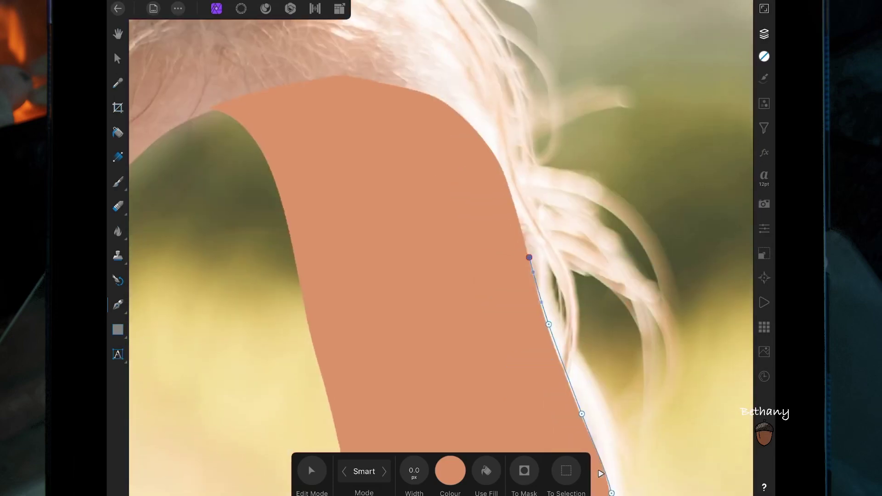
{"action": "left_click", "coordinate": [512, 188]}
{"action": "left_click", "coordinate": [481, 131]}
{"action": "left_click", "coordinate": [434, 93]}
{"action": "left_click", "coordinate": [363, 75]}
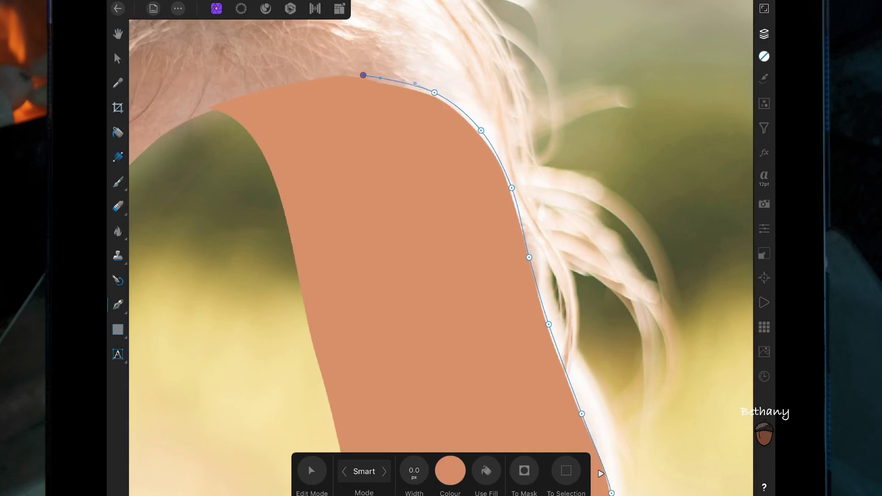
{"action": "left_click", "coordinate": [318, 75]}
{"action": "left_click", "coordinate": [271, 86]}
{"action": "left_click", "coordinate": [235, 93]}
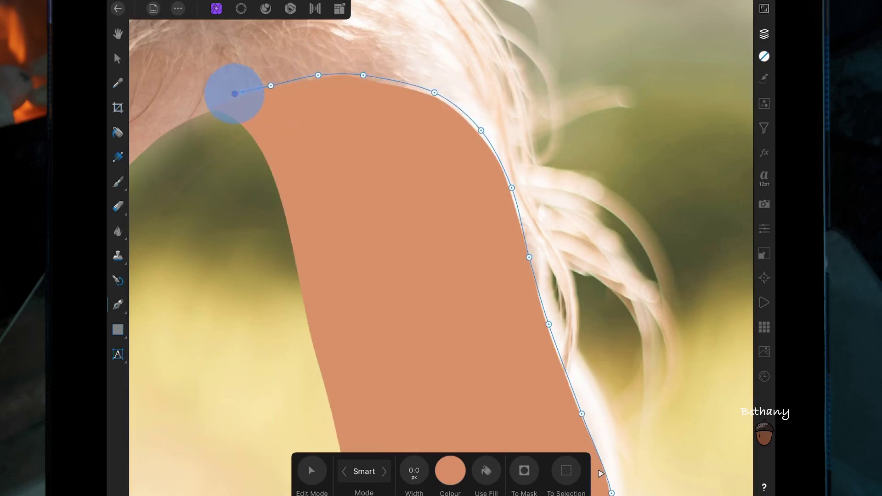
{"action": "left_click", "coordinate": [215, 106]}
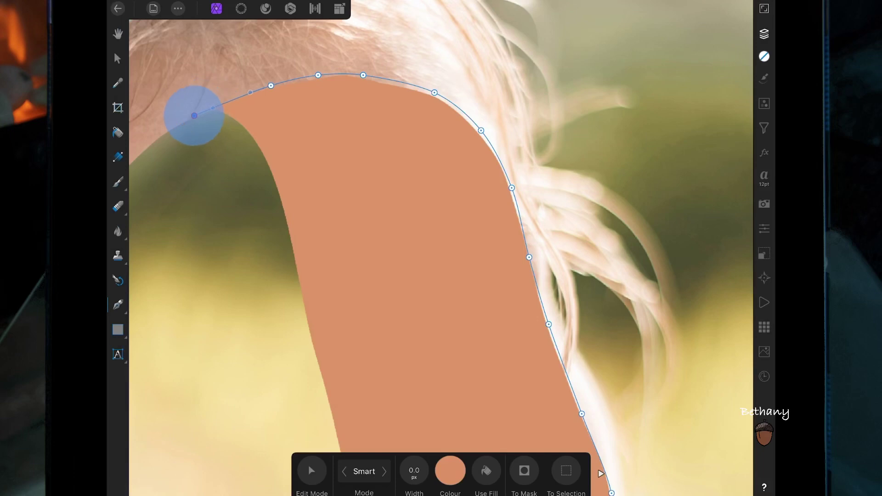
{"action": "scroll", "coordinate": [442, 248], "scroll_direction": "down", "scroll_amount": 3}
Continue the path across the top of the hairline and back down the upper right edge
{"action": "left_click", "coordinate": [302, 244]}
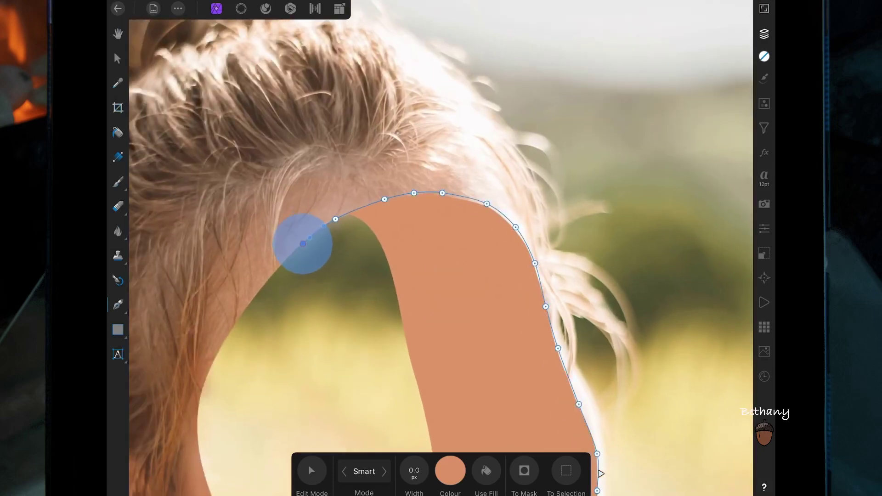
{"action": "left_click", "coordinate": [275, 272]}
{"action": "left_click_drag", "start_coordinate": [299, 262], "coordinate": [385, 206]}
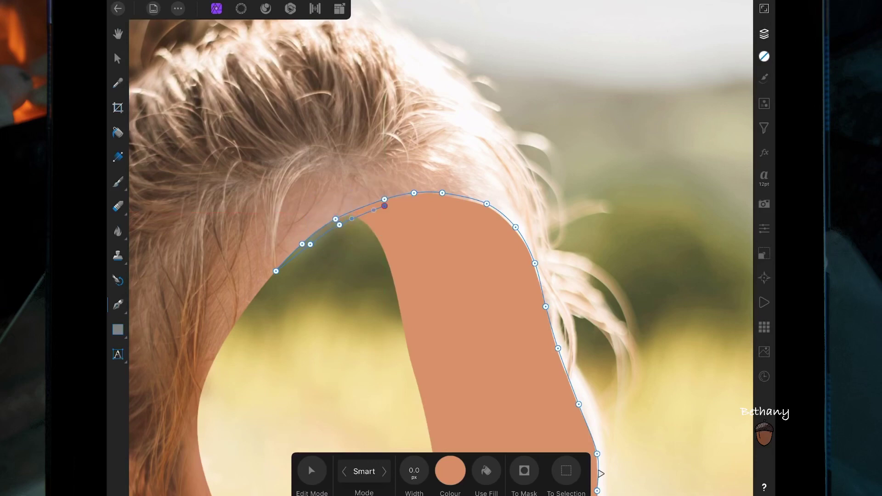
{"action": "left_click", "coordinate": [414, 199]}
{"action": "left_click", "coordinate": [444, 200]}
{"action": "left_click", "coordinate": [481, 212]}
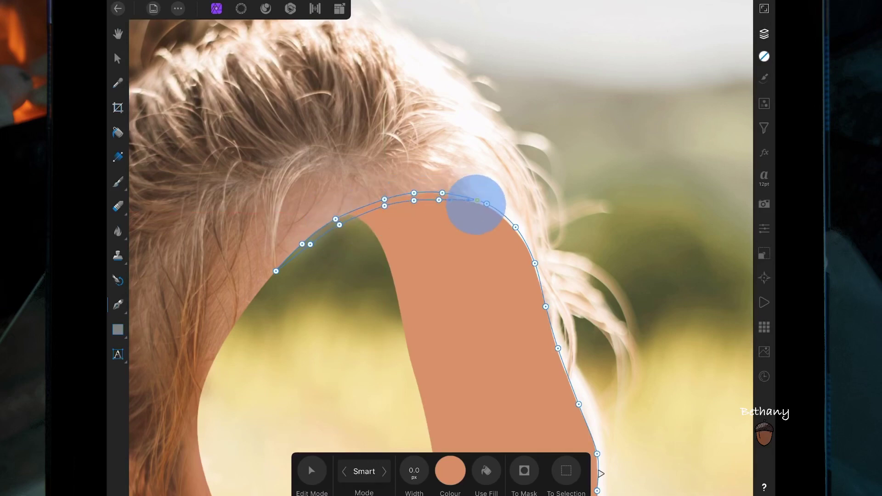
{"action": "left_click", "coordinate": [506, 231]}
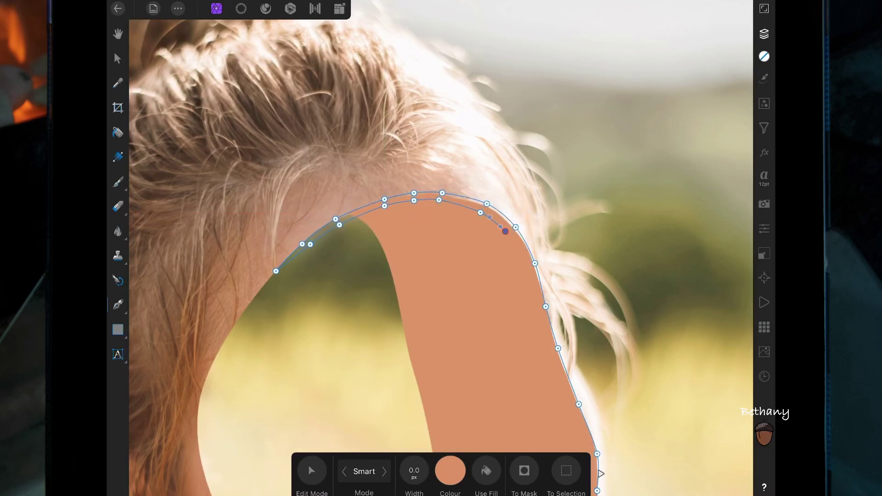
{"action": "left_click", "coordinate": [524, 261]}
{"action": "left_click_drag", "start_coordinate": [528, 260], "coordinate": [526, 267]}
{"action": "left_click", "coordinate": [537, 312]}
{"action": "scroll", "coordinate": [626, 281], "scroll_direction": "down", "scroll_amount": 5}
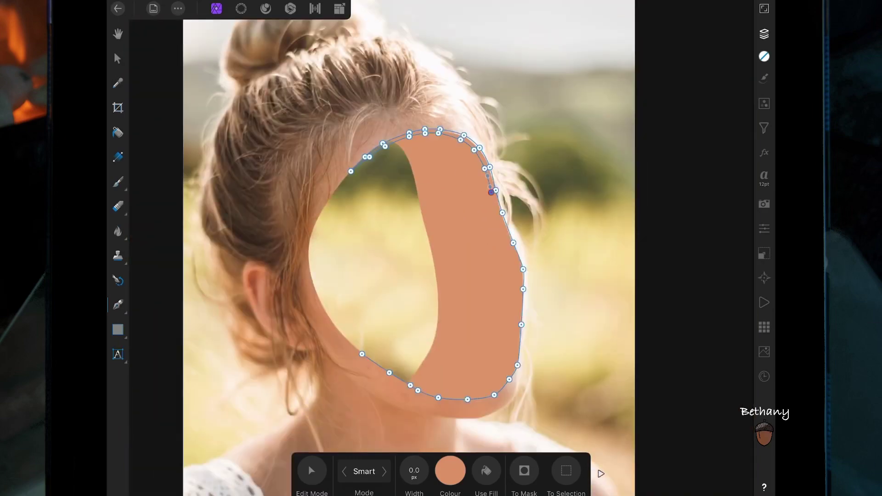
Add outline nodes down the hair edge of the face shape
{"action": "scroll", "coordinate": [533, 257], "scroll_direction": "up", "scroll_amount": 5}
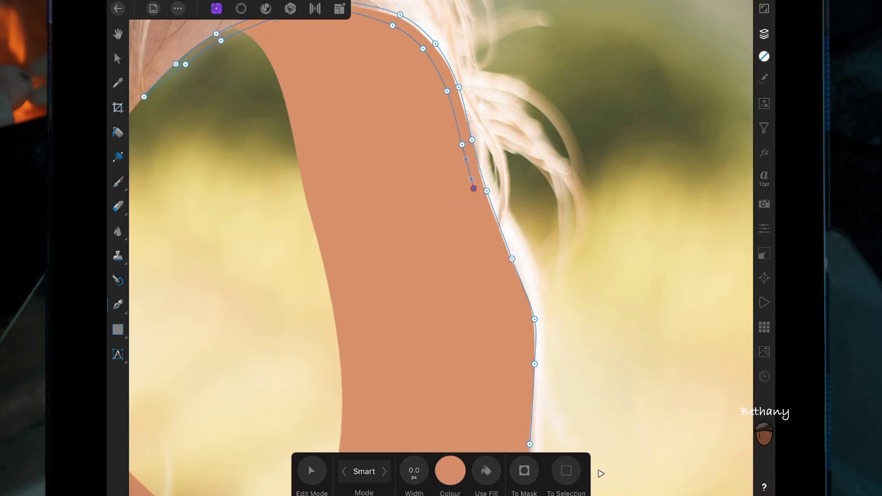
{"action": "left_click", "coordinate": [505, 261]}
{"action": "left_click", "coordinate": [527, 320]}
{"action": "left_click", "coordinate": [523, 410]}
{"action": "scroll", "coordinate": [547, 167], "scroll_direction": "down", "scroll_amount": 3}
Carry the outline along the neck curve and around the chin back near its start
{"action": "left_click", "coordinate": [527, 264]}
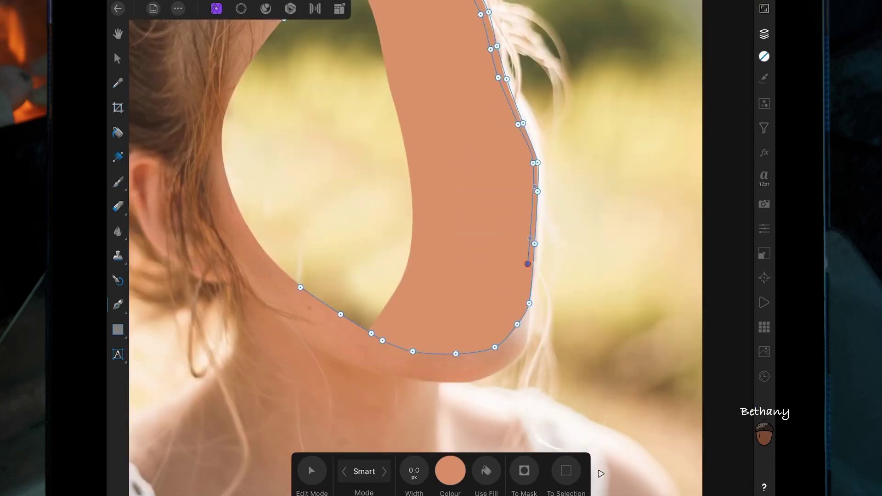
{"action": "left_click", "coordinate": [516, 311]}
{"action": "left_click", "coordinate": [490, 340]}
{"action": "left_click", "coordinate": [448, 343]}
{"action": "left_click", "coordinate": [398, 336]}
{"action": "left_click", "coordinate": [355, 315]}
{"action": "left_click", "coordinate": [322, 297]}
{"action": "left_click", "coordinate": [309, 287]}
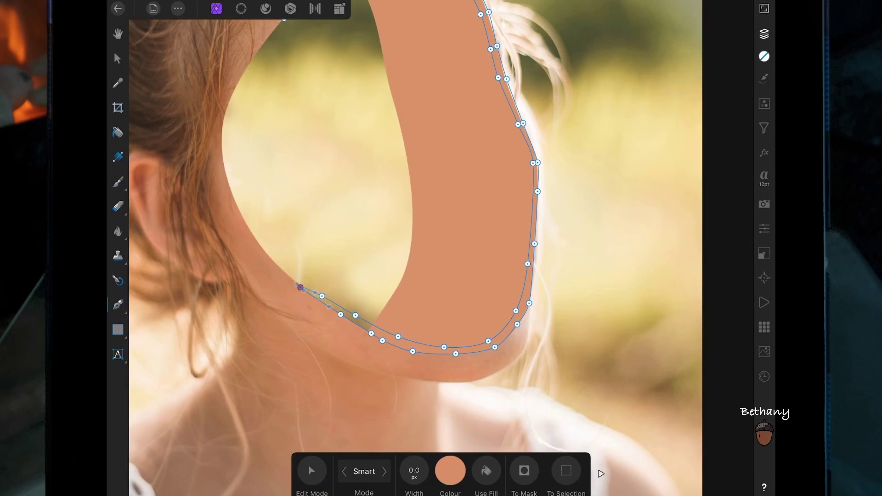
{"action": "scroll", "coordinate": [513, 334], "scroll_direction": "down", "scroll_amount": 3}
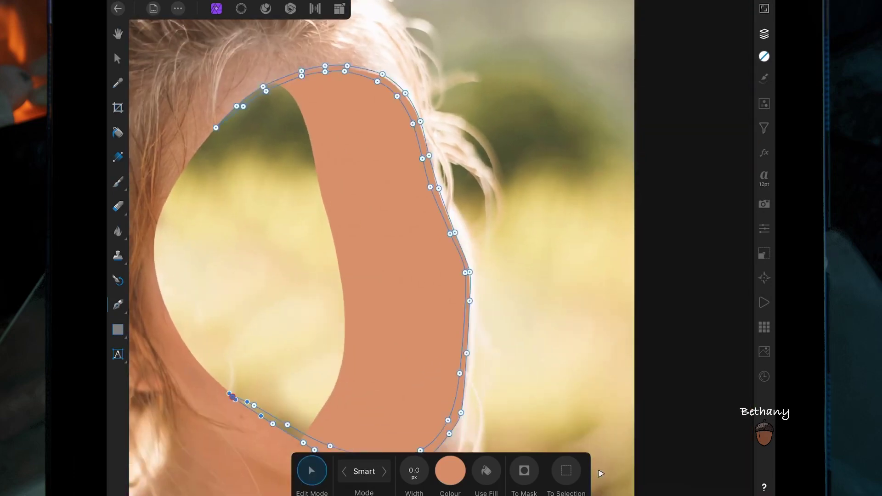
Add and nudge nodes on the right, top and bottom edges to fit the shape
{"action": "left_click", "coordinate": [464, 275]}
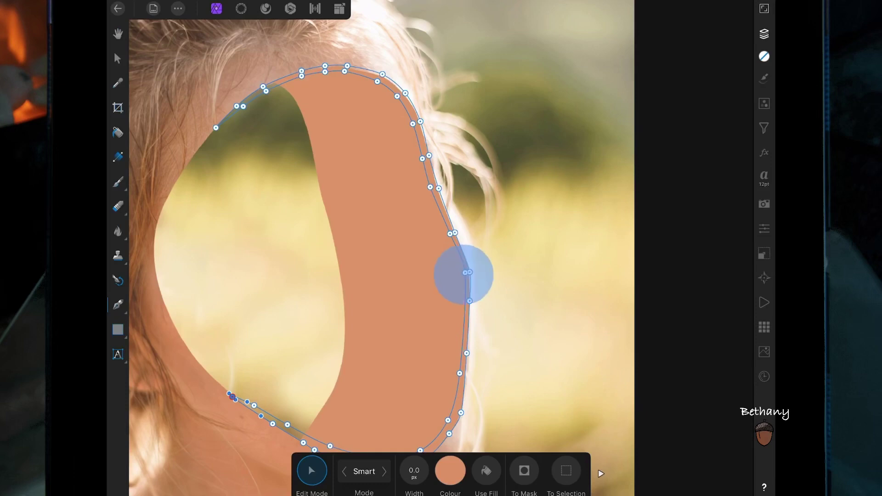
{"action": "left_click", "coordinate": [448, 235]}
{"action": "left_click_drag", "start_coordinate": [450, 234], "coordinate": [449, 236]}
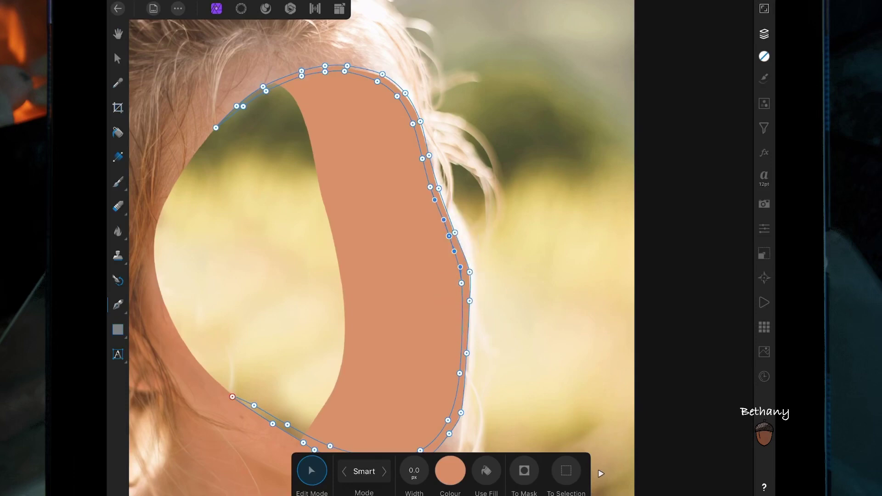
{"action": "left_click", "coordinate": [374, 79]}
{"action": "scroll", "coordinate": [454, 284], "scroll_direction": "down", "scroll_amount": 3}
{"action": "scroll", "coordinate": [483, 358], "scroll_direction": "up", "scroll_amount": 5}
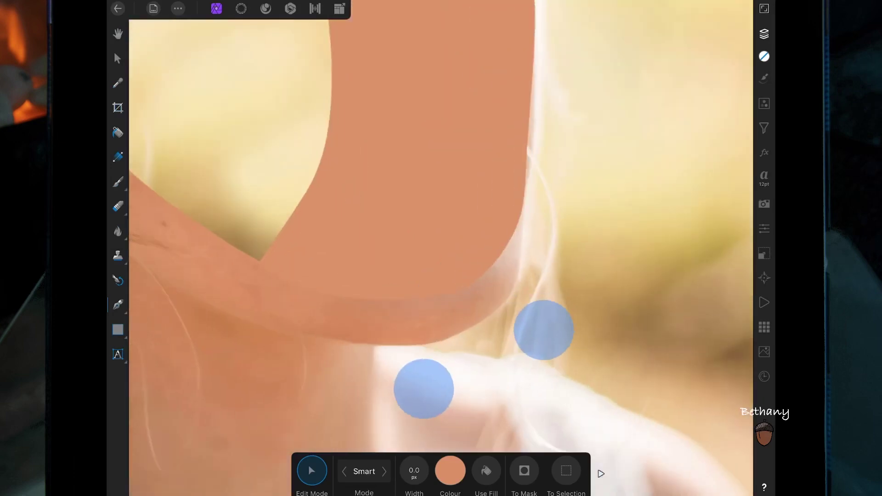
{"action": "left_click_drag", "start_coordinate": [401, 301], "coordinate": [403, 300]}
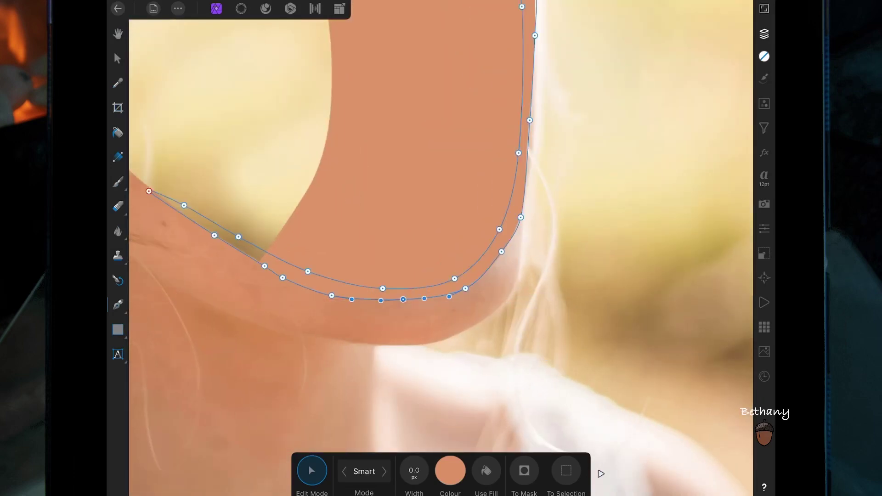
{"action": "left_click", "coordinate": [516, 231]}
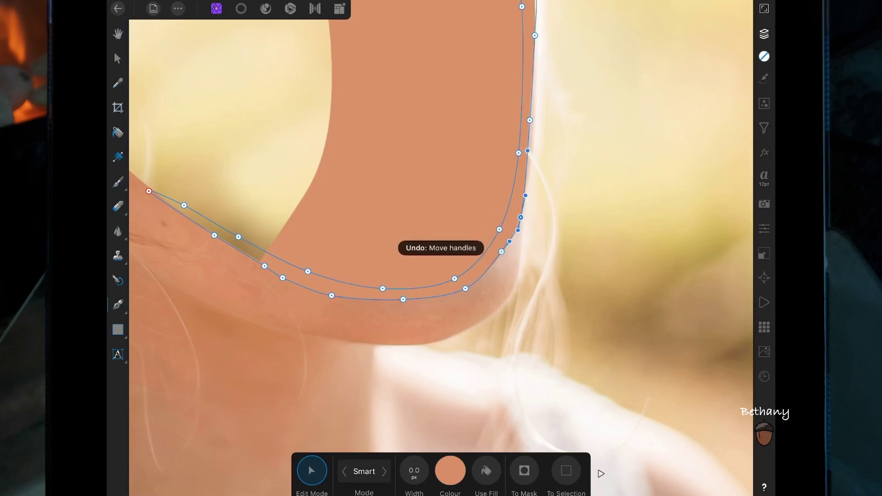
{"action": "scroll", "coordinate": [520, 326], "scroll_direction": "down", "scroll_amount": 3}
{"action": "scroll", "coordinate": [372, 339], "scroll_direction": "up", "scroll_amount": 4}
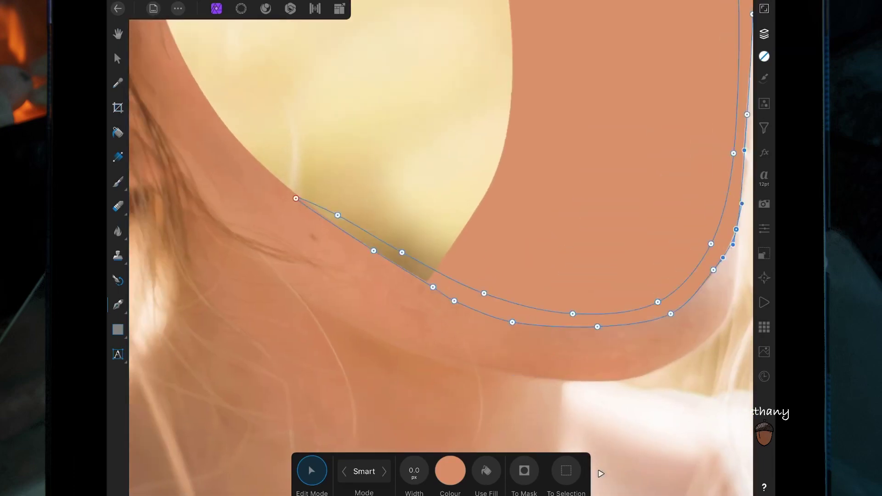
Reshape the lower-left stretch, move the starting node onto the edge and smooth a handle
{"action": "left_click_drag", "start_coordinate": [357, 246], "coordinate": [418, 282]}
{"action": "left_click", "coordinate": [285, 193]}
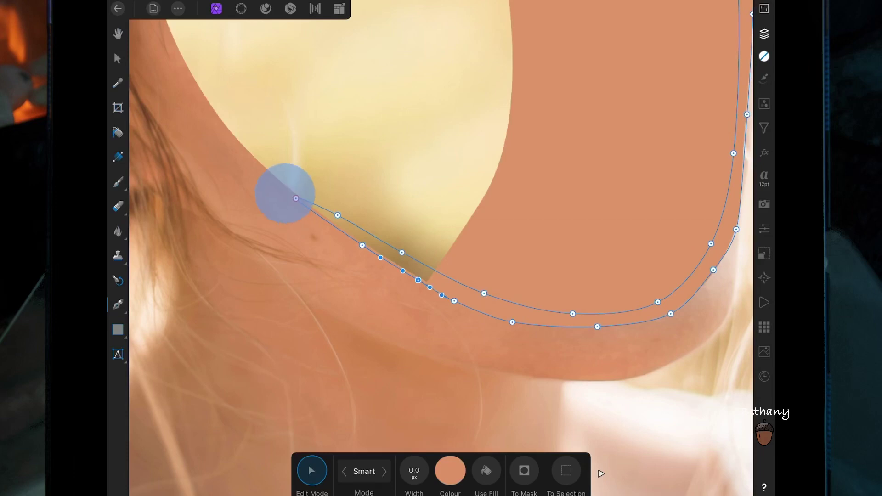
{"action": "left_click", "coordinate": [283, 187]}
{"action": "scroll", "coordinate": [285, 193], "scroll_direction": "up", "scroll_amount": 5}
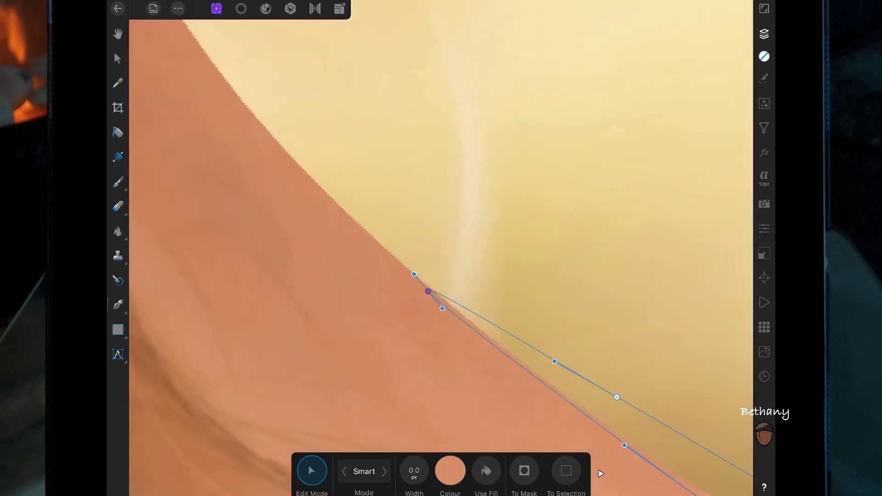
{"action": "left_click_drag", "start_coordinate": [428, 291], "coordinate": [422, 280]}
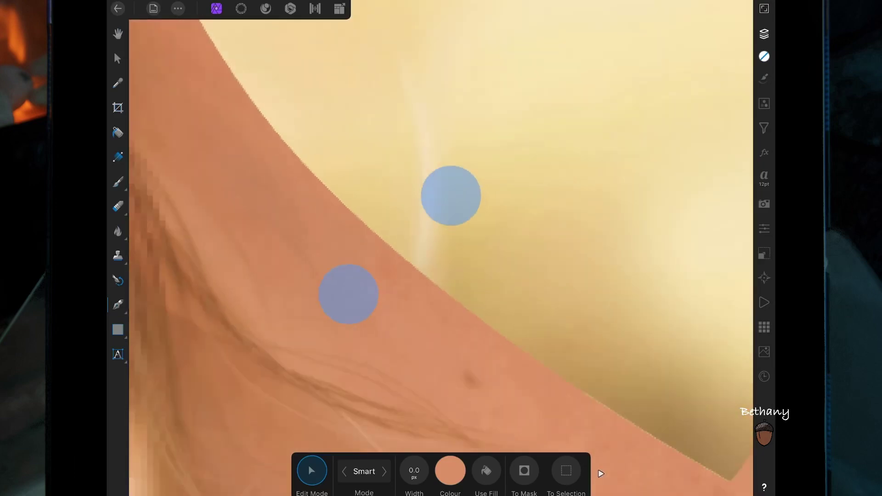
{"action": "scroll", "coordinate": [398, 244], "scroll_direction": "down", "scroll_amount": 5}
{"action": "scroll", "coordinate": [396, 294], "scroll_direction": "up", "scroll_amount": 5}
{"action": "left_click_drag", "start_coordinate": [394, 294], "coordinate": [380, 282]}
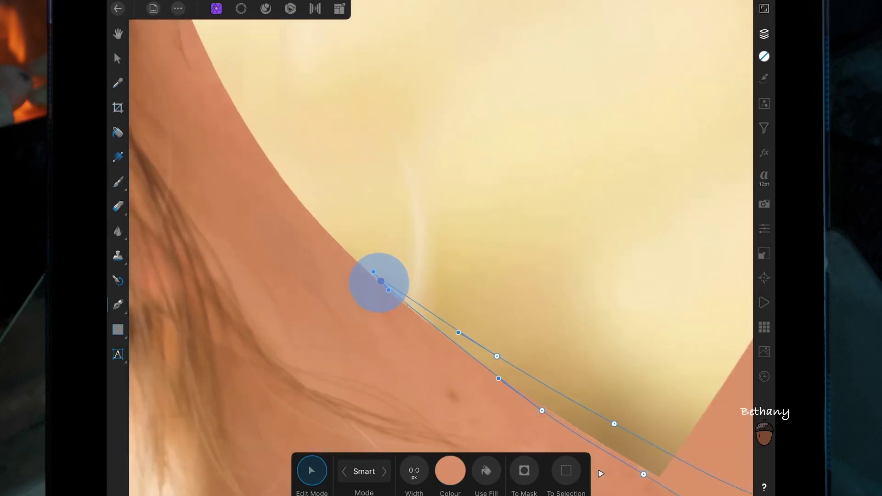
{"action": "scroll", "coordinate": [404, 312], "scroll_direction": "up", "scroll_amount": 5}
{"action": "left_click_drag", "start_coordinate": [409, 325], "coordinate": [408, 309]}
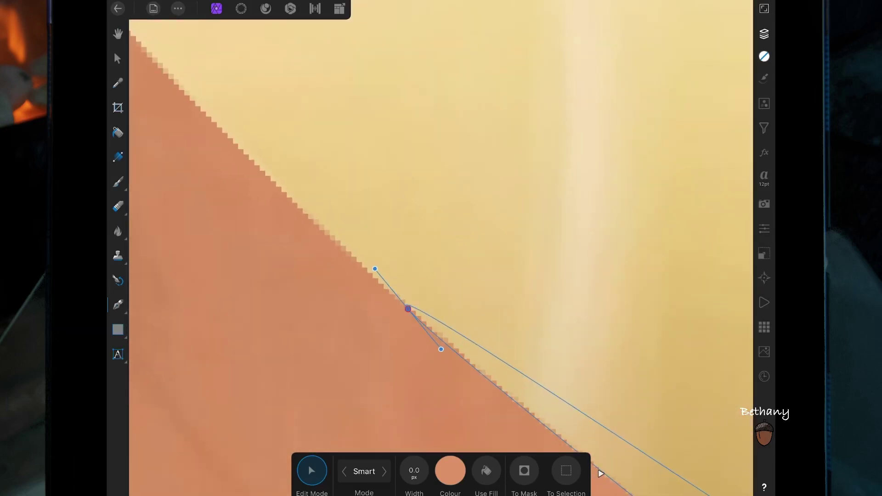
{"action": "scroll", "coordinate": [435, 230], "scroll_direction": "down", "scroll_amount": 5}
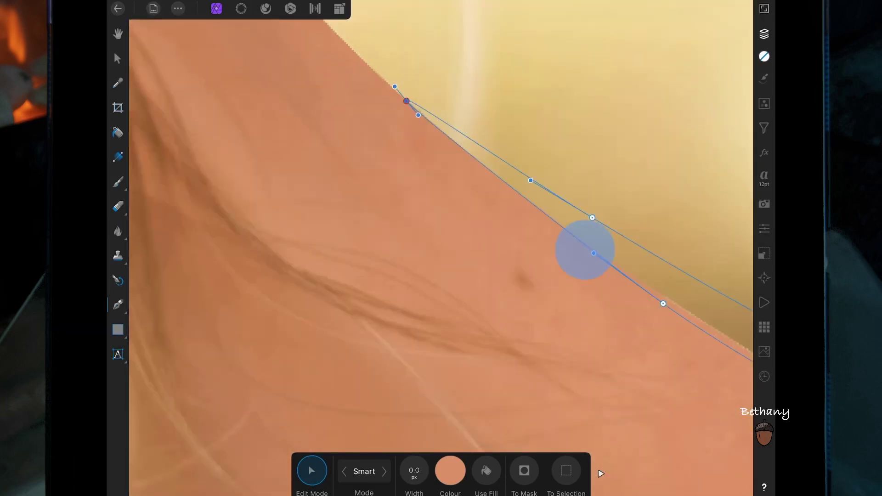
{"action": "left_click_drag", "start_coordinate": [593, 252], "coordinate": [574, 240]}
{"action": "scroll", "coordinate": [531, 216], "scroll_direction": "down", "scroll_amount": 10}
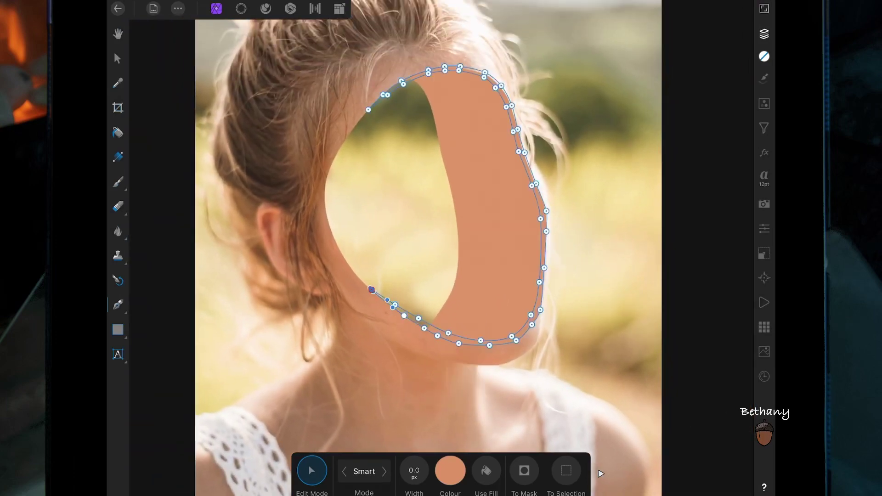
Fill the outline shape with a pale beige colour sampled from the photo
{"action": "left_click", "coordinate": [486, 471]}
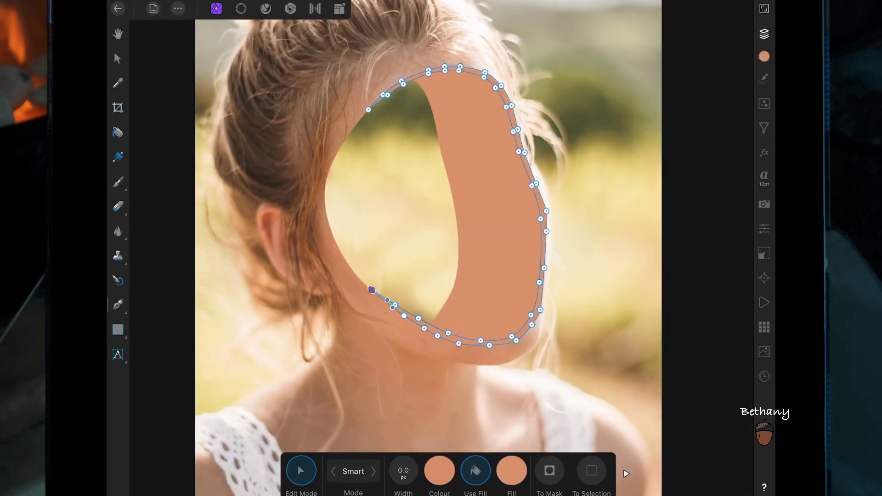
{"action": "left_click", "coordinate": [505, 470]}
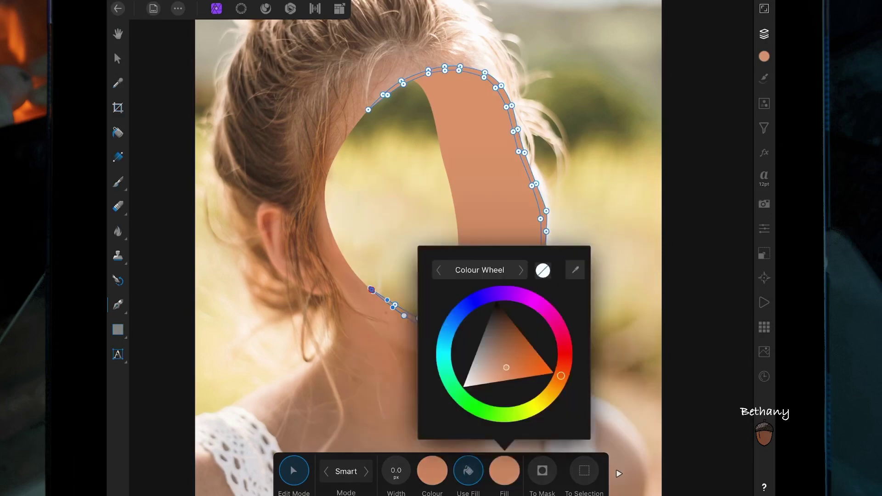
{"action": "mouse_move", "coordinate": [576, 270]}
{"action": "left_mouse_down"}
{"action": "mouse_move", "coordinate": [572, 206]}
{"action": "mouse_move", "coordinate": [462, 68]}
{"action": "left_mouse_up"}
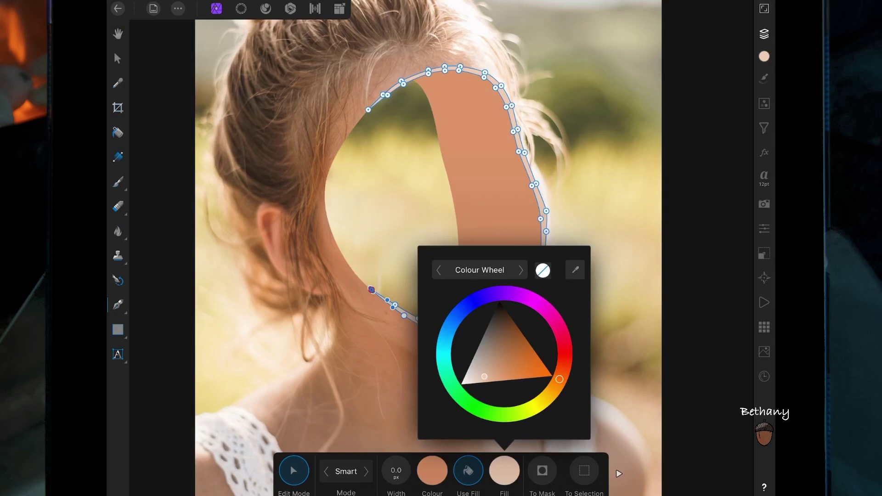
{"action": "scroll", "coordinate": [393, 23], "scroll_direction": "up", "scroll_amount": 5}
Reshape the rim's outer curve along the hair and reposition its end nodes
{"action": "left_click", "coordinate": [293, 470]}
{"action": "scroll", "coordinate": [460, 377], "scroll_direction": "up", "scroll_amount": 3}
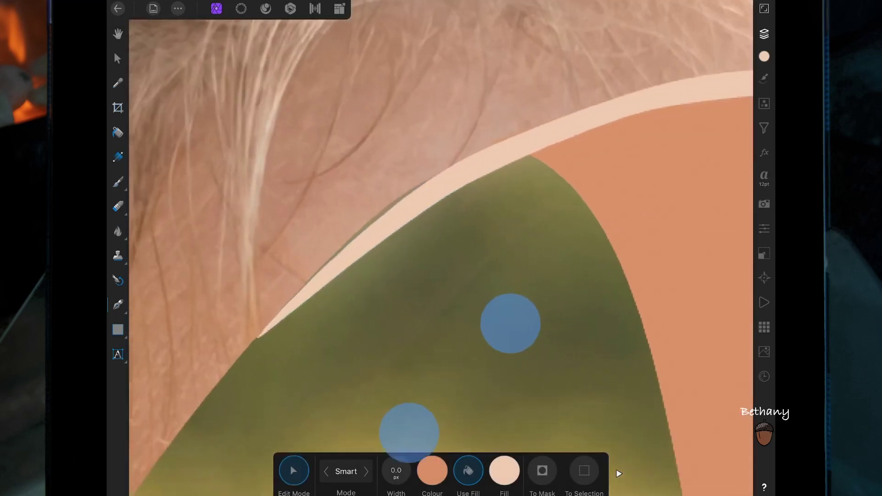
{"action": "left_click_drag", "start_coordinate": [345, 250], "coordinate": [354, 239]}
{"action": "left_click", "coordinate": [474, 153]}
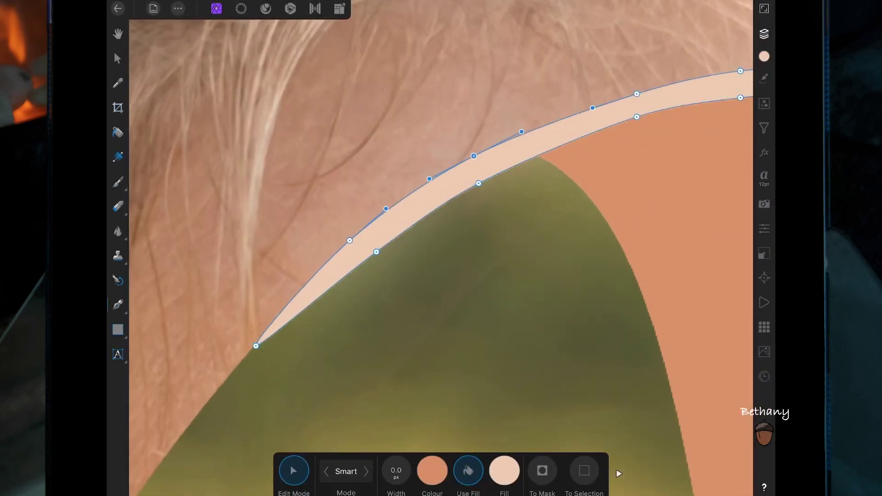
{"action": "scroll", "coordinate": [508, 249], "scroll_direction": "up", "scroll_amount": 3}
{"action": "scroll", "coordinate": [518, 334], "scroll_direction": "up", "scroll_amount": 3}
{"action": "scroll", "coordinate": [518, 334], "scroll_direction": "up", "scroll_amount": 2}
{"action": "left_click_drag", "start_coordinate": [405, 223], "coordinate": [386, 247]}
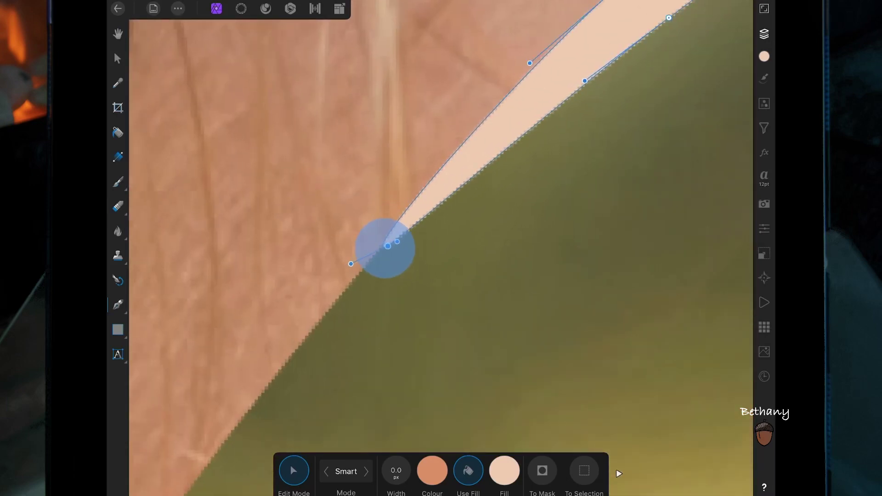
{"action": "scroll", "coordinate": [410, 263], "scroll_direction": "up", "scroll_amount": 5}
{"action": "left_click_drag", "start_coordinate": [321, 134], "coordinate": [309, 142]}
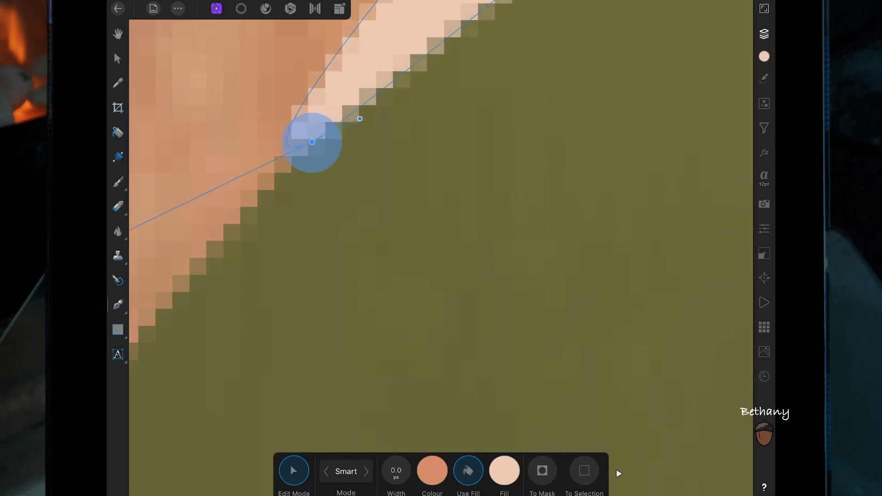
Adjust the rim's top curve and pull a right-curve node inward
{"action": "scroll", "coordinate": [489, 294], "scroll_direction": "down", "scroll_amount": 5}
{"action": "scroll", "coordinate": [423, 251], "scroll_direction": "down", "scroll_amount": 5}
{"action": "scroll", "coordinate": [520, 250], "scroll_direction": "down", "scroll_amount": 3}
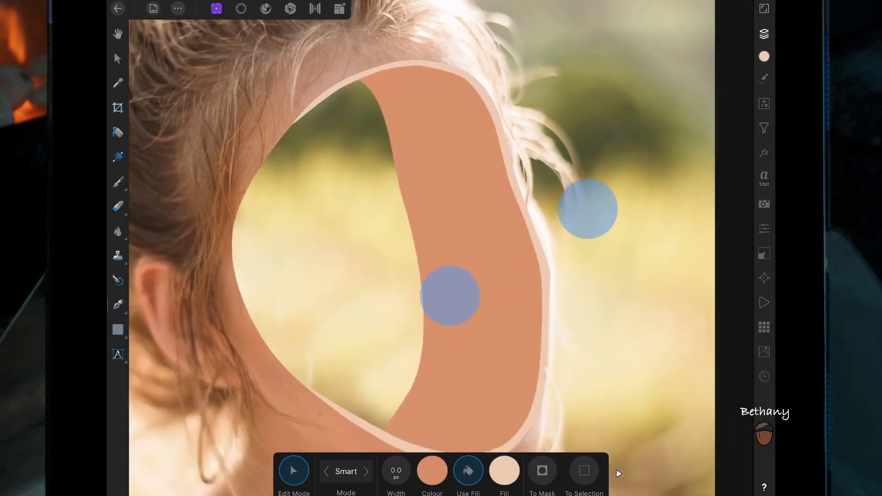
{"action": "scroll", "coordinate": [413, 183], "scroll_direction": "up", "scroll_amount": 5}
{"action": "left_click", "coordinate": [456, 221]}
{"action": "left_click_drag", "start_coordinate": [456, 221], "coordinate": [445, 208]}
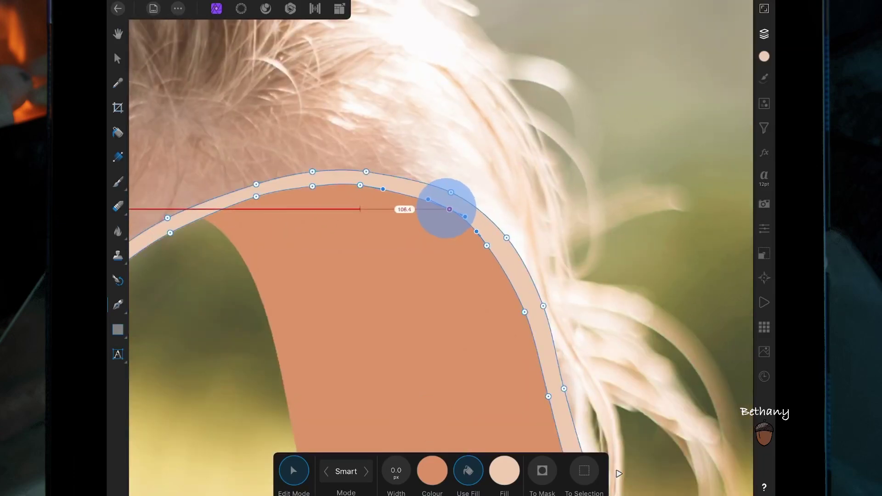
{"action": "left_click_drag", "start_coordinate": [487, 246], "coordinate": [503, 263]}
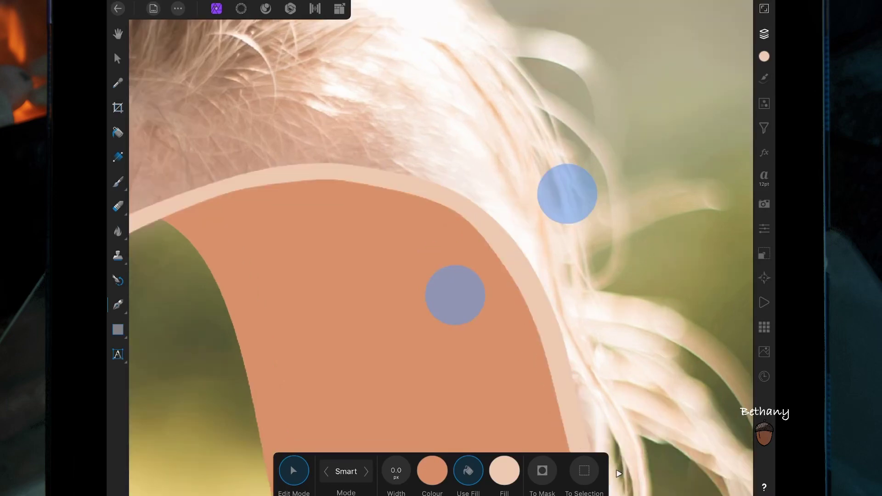
{"action": "scroll", "coordinate": [511, 243], "scroll_direction": "up", "scroll_amount": 5}
{"action": "left_click", "coordinate": [474, 235]}
{"action": "left_click_drag", "start_coordinate": [475, 234], "coordinate": [461, 234]}
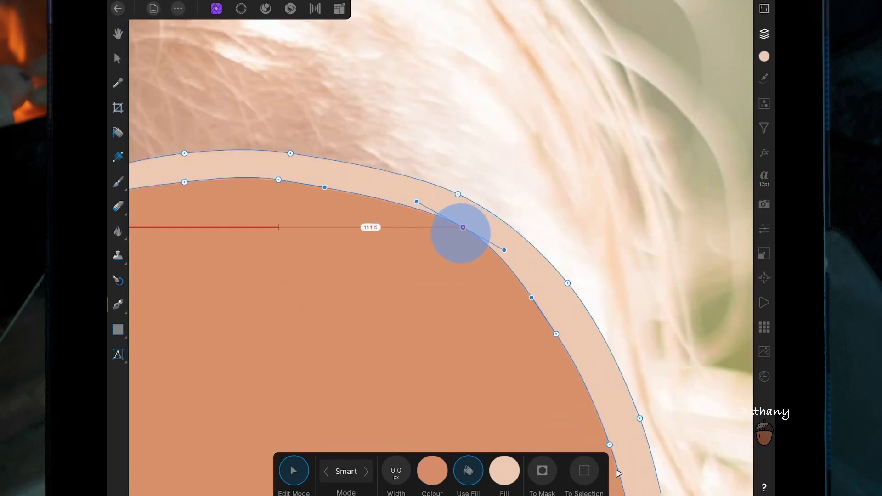
Nudge nodes on the rim's inner edge and right edge to follow the face shape
{"action": "scroll", "coordinate": [441, 248], "scroll_direction": "down", "scroll_amount": 3}
{"action": "scroll", "coordinate": [538, 261], "scroll_direction": "down", "scroll_amount": 5}
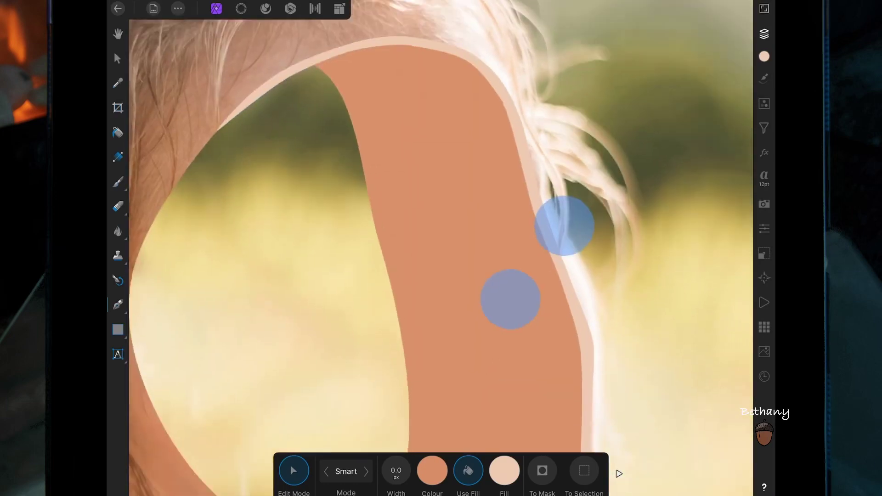
{"action": "left_click_drag", "start_coordinate": [541, 174], "coordinate": [540, 179]}
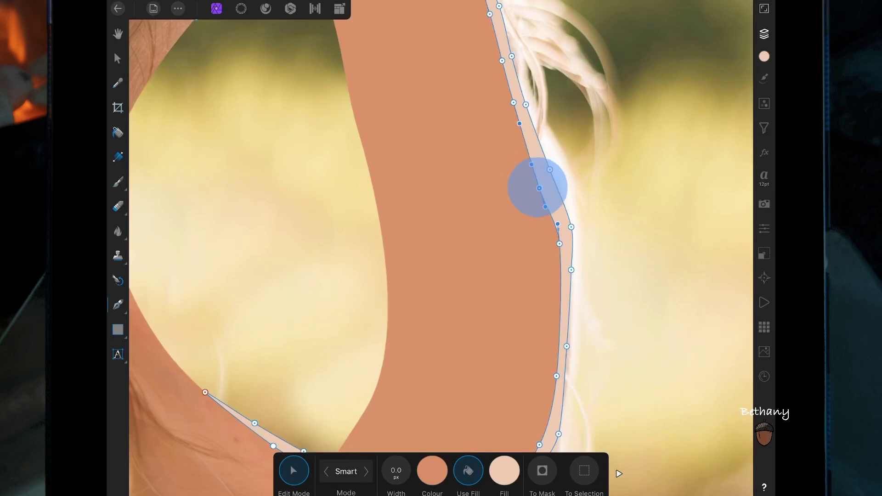
{"action": "left_click_drag", "start_coordinate": [513, 103], "coordinate": [512, 110]}
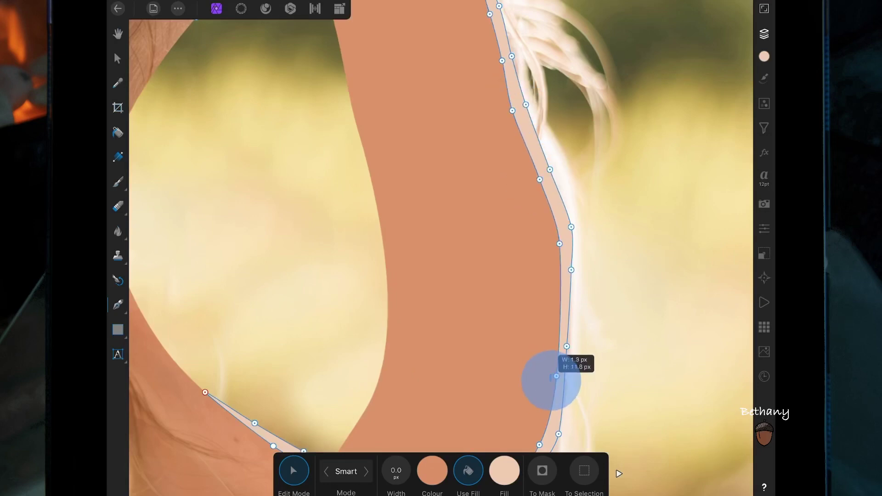
{"action": "left_click_drag", "start_coordinate": [552, 380], "coordinate": [551, 388]}
{"action": "scroll", "coordinate": [442, 248], "scroll_direction": "down", "scroll_amount": 5}
{"action": "scroll", "coordinate": [548, 244], "scroll_direction": "up", "scroll_amount": 5}
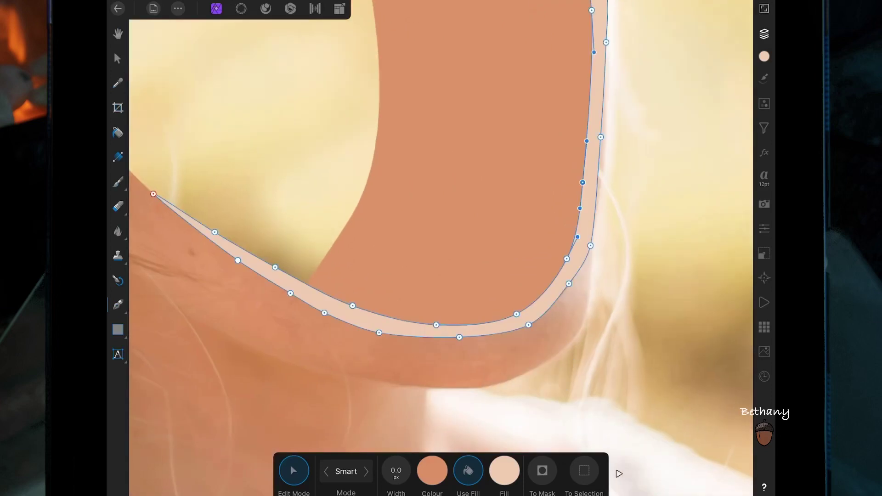
Smooth the rim band along the bottom curve, then view the whole photo
{"action": "left_click_drag", "start_coordinate": [565, 260], "coordinate": [566, 259]}
{"action": "left_click_drag", "start_coordinate": [516, 313], "coordinate": [517, 311]}
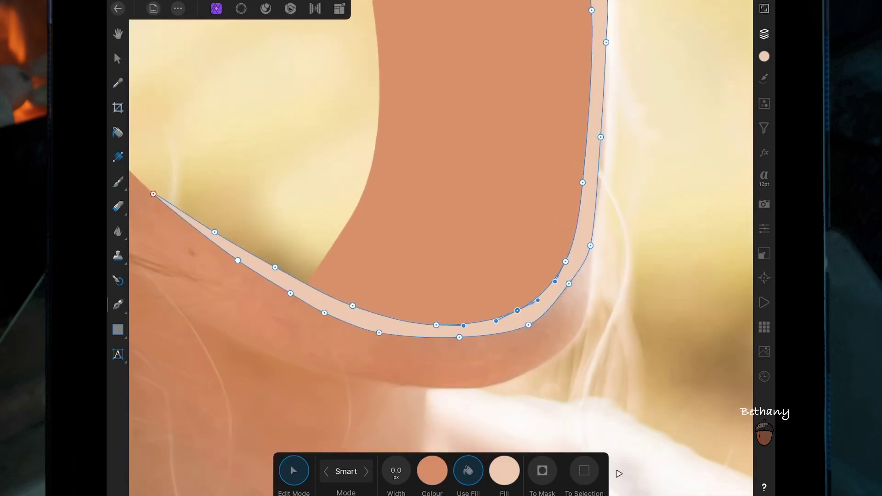
{"action": "left_click", "coordinate": [457, 323]}
{"action": "left_click", "coordinate": [436, 324]}
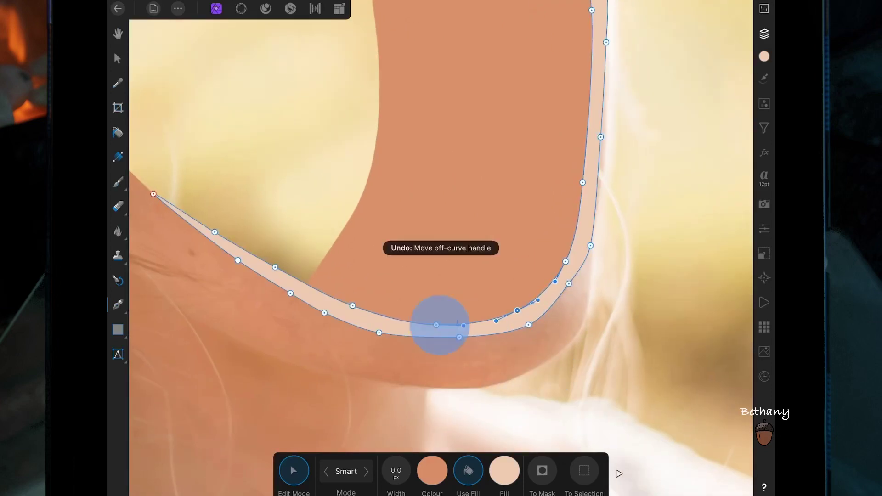
{"action": "left_click_drag", "start_coordinate": [433, 317], "coordinate": [468, 343]}
{"action": "scroll", "coordinate": [492, 382], "scroll_direction": "down", "scroll_amount": 10}
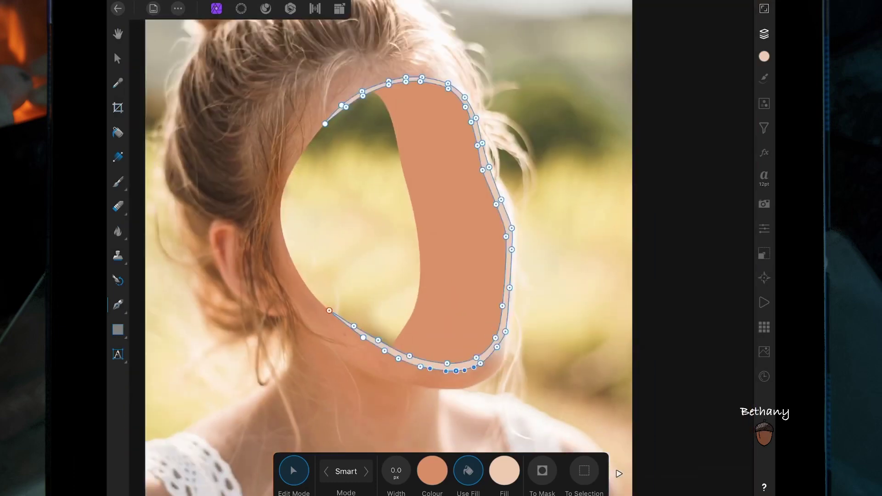
{"action": "left_click", "coordinate": [118, 59]}
Add a new pixel layer and move it inside the face shape's group
{"action": "left_click", "coordinate": [764, 33]}
{"action": "left_click", "coordinate": [705, 32]}
{"action": "left_click", "coordinate": [699, 73]}
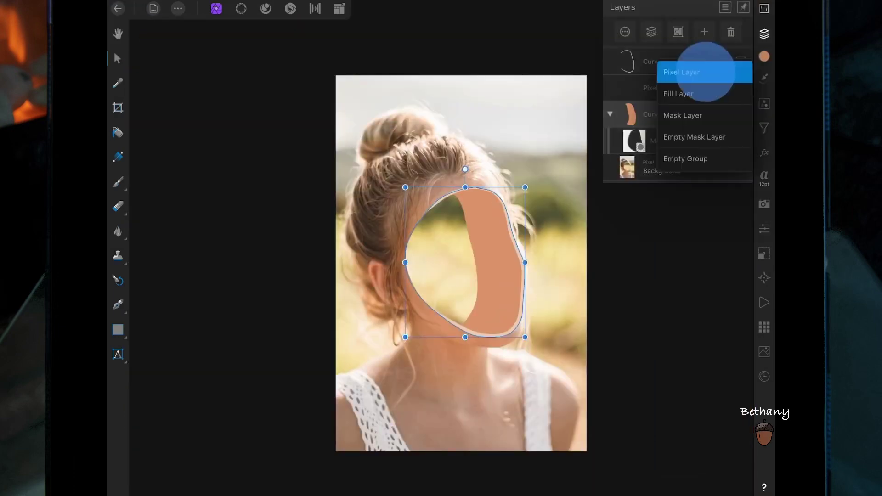
{"action": "left_click", "coordinate": [765, 33]}
{"action": "left_click", "coordinate": [710, 114]}
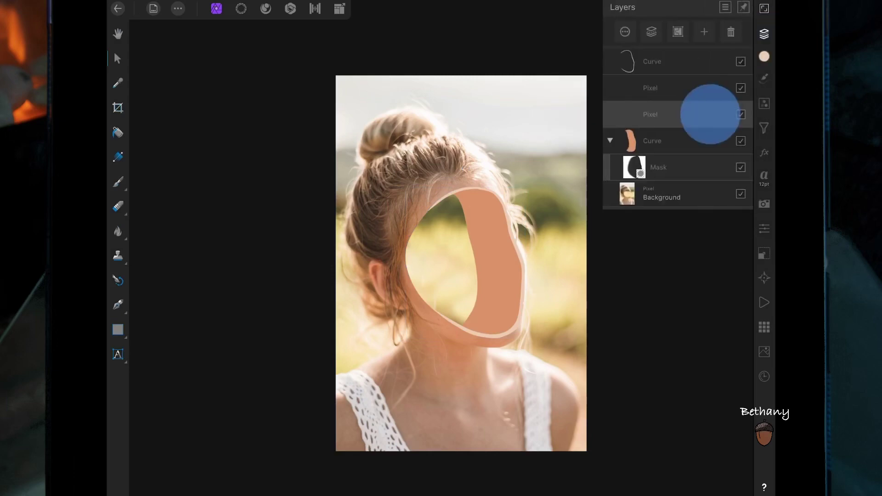
{"action": "left_click_drag", "start_coordinate": [713, 114], "coordinate": [717, 143]}
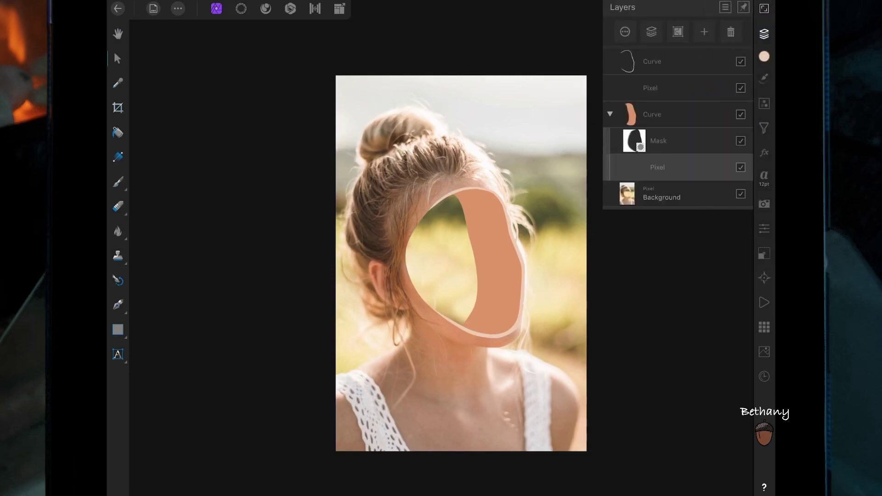
Paint black shading over the top of the face with a 1008.8 px brush
{"action": "left_click", "coordinate": [118, 182]}
{"action": "left_click", "coordinate": [509, 471]}
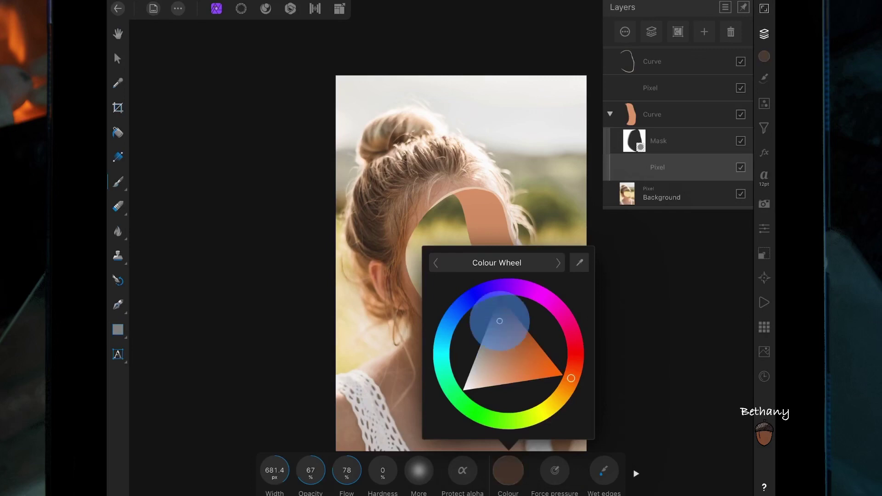
{"action": "left_click_drag", "start_coordinate": [509, 368], "coordinate": [500, 296]}
{"action": "left_click", "coordinate": [508, 470]}
{"action": "left_click", "coordinate": [764, 34]}
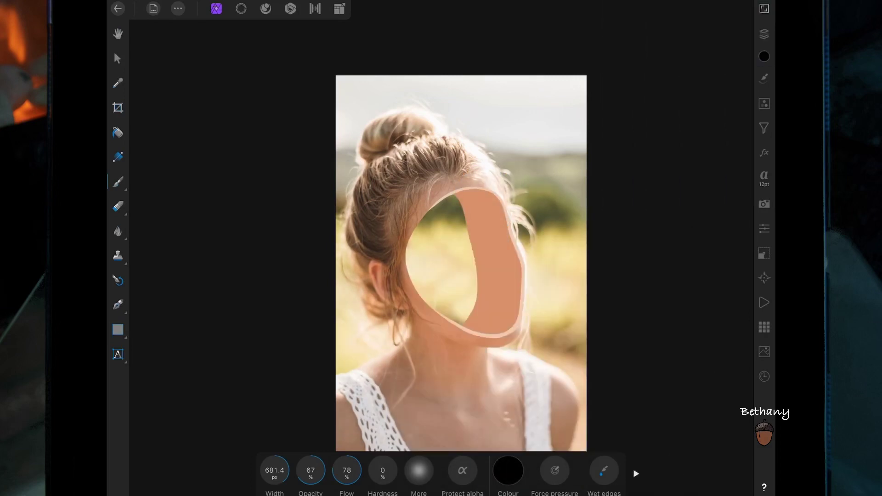
{"action": "left_click_drag", "start_coordinate": [274, 470], "coordinate": [360, 443]}
{"action": "mouse_move", "coordinate": [459, 202]}
{"action": "left_mouse_down"}
{"action": "mouse_move", "coordinate": [503, 221]}
{"action": "mouse_move", "coordinate": [505, 257]}
{"action": "left_mouse_up"}
Set the shading layer's blend mode to Soft Light
{"action": "left_click", "coordinate": [765, 33]}
{"action": "left_click", "coordinate": [625, 37]}
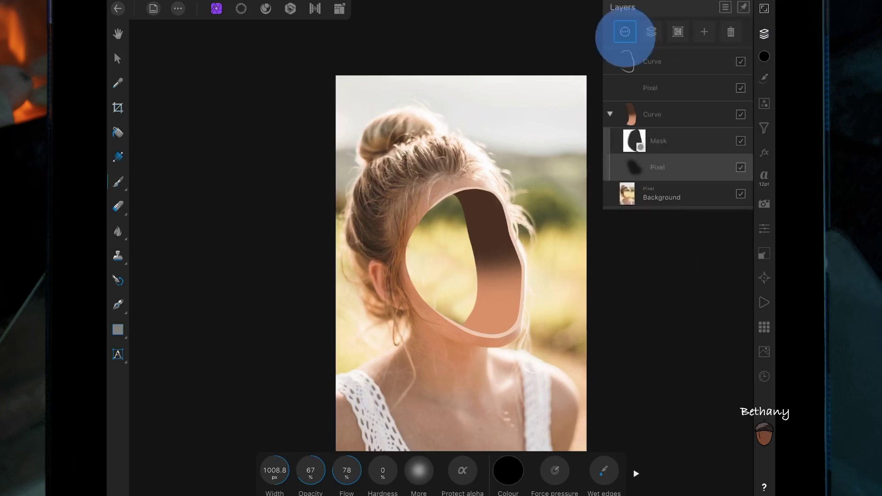
{"action": "left_click", "coordinate": [677, 98]}
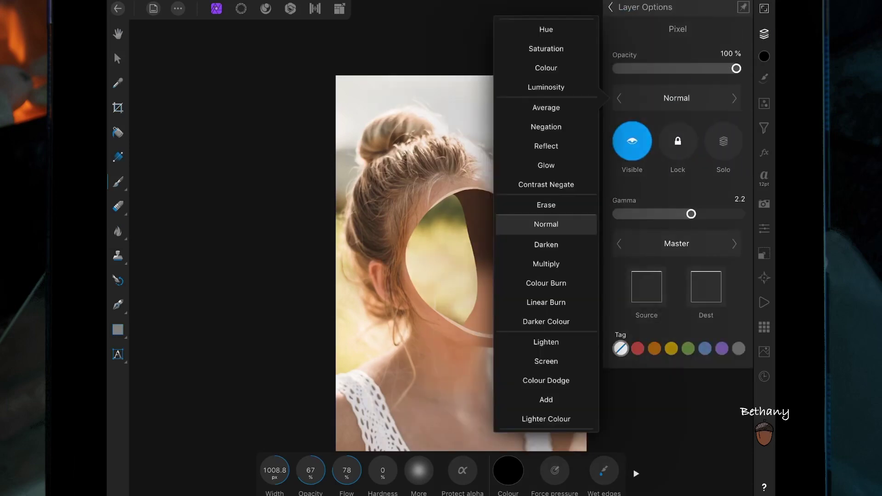
{"action": "scroll", "coordinate": [546, 275], "scroll_direction": "down", "scroll_amount": 3}
{"action": "left_click", "coordinate": [561, 222]}
{"action": "left_click", "coordinate": [546, 340]}
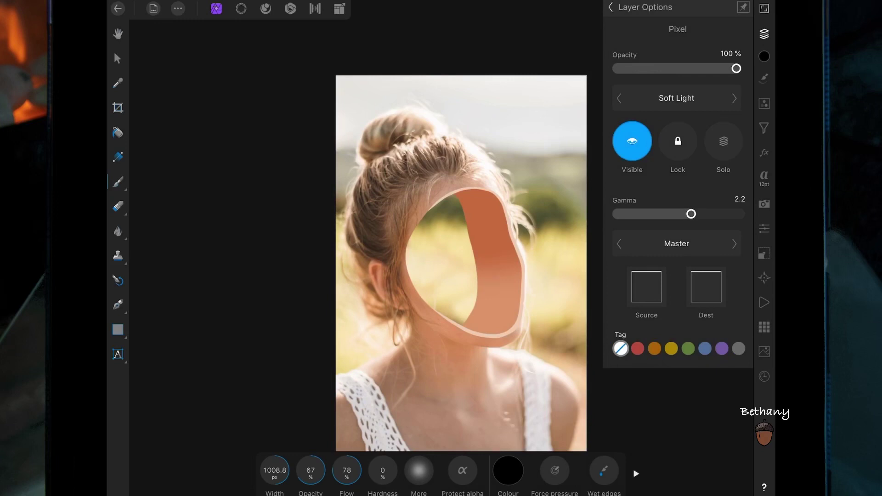
{"action": "left_click", "coordinate": [611, 7]}
Add another pixel layer and paint more dark shading across the top of the face
{"action": "left_click", "coordinate": [705, 28]}
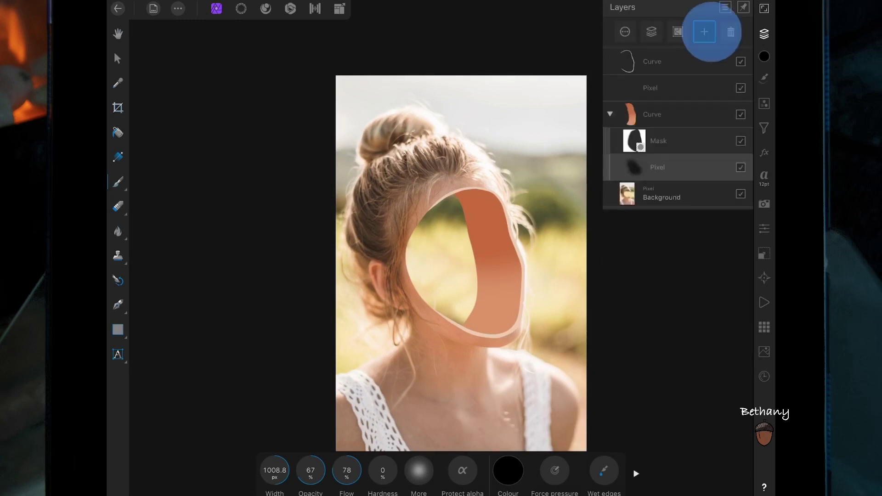
{"action": "left_click", "coordinate": [689, 73]}
{"action": "left_click_drag", "start_coordinate": [453, 191], "coordinate": [484, 216]}
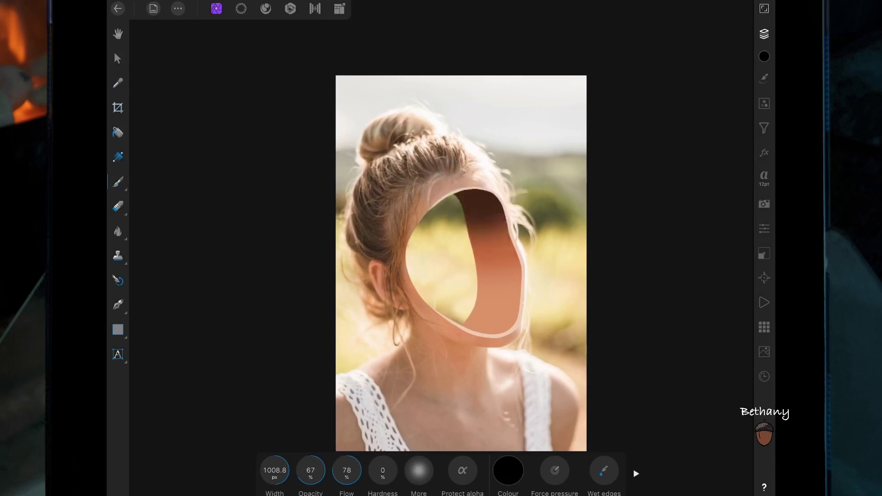
Set the new shading layer to Soft Light at 54% opacity
{"action": "left_click", "coordinate": [764, 33]}
{"action": "left_click", "coordinate": [662, 138]}
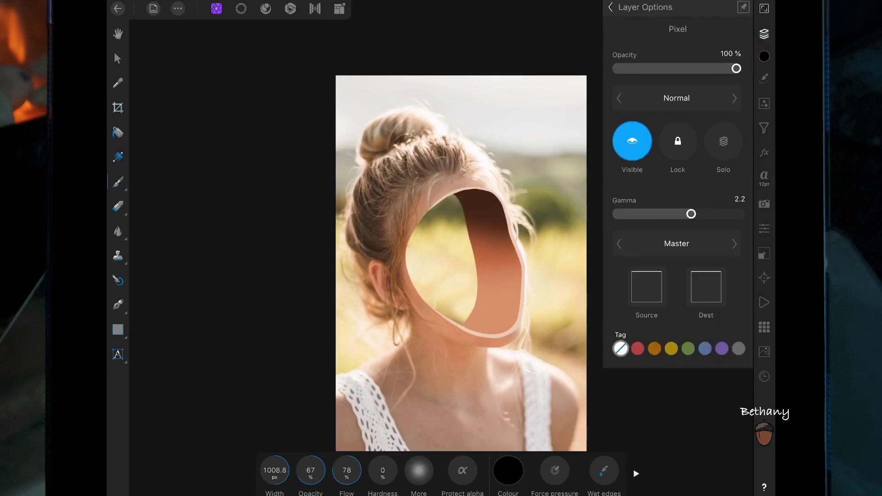
{"action": "left_click", "coordinate": [677, 98]}
{"action": "scroll", "coordinate": [546, 224], "scroll_direction": "down", "scroll_amount": 4}
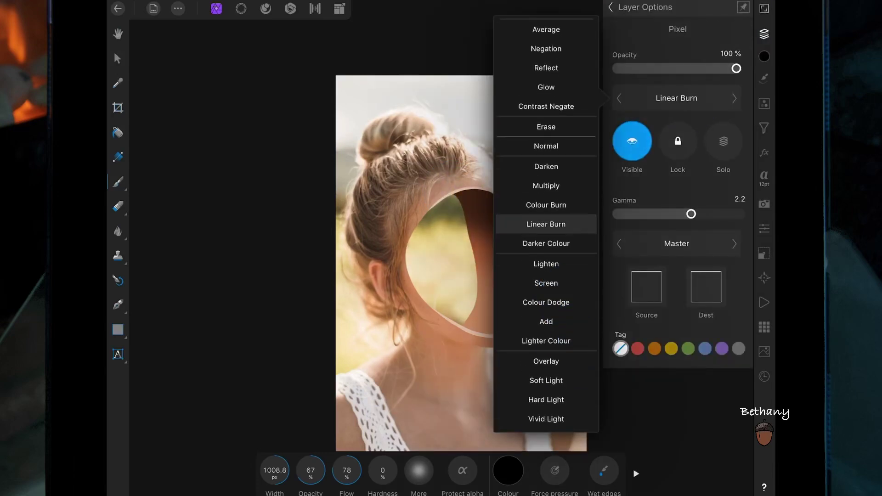
{"action": "left_click", "coordinate": [546, 380]}
{"action": "mouse_move", "coordinate": [736, 68]}
{"action": "left_mouse_down"}
{"action": "mouse_move", "coordinate": [666, 70]}
{"action": "mouse_move", "coordinate": [681, 68]}
{"action": "left_mouse_up"}
{"action": "left_click", "coordinate": [627, 9]}
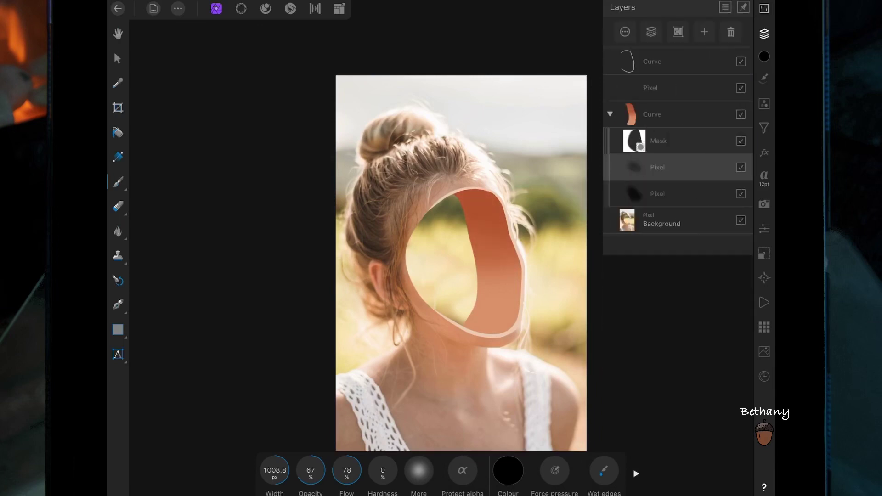
{"action": "left_click", "coordinate": [504, 280]}
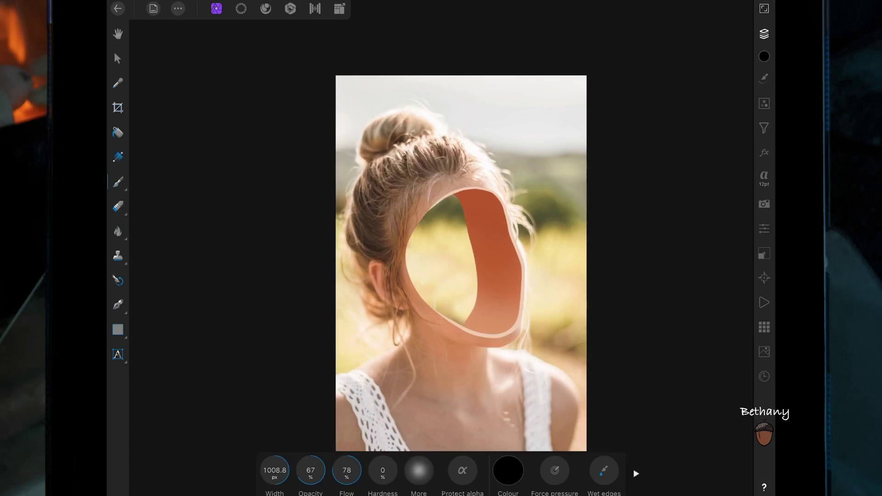
{"action": "scroll", "coordinate": [570, 299], "scroll_direction": "up", "scroll_amount": 3}
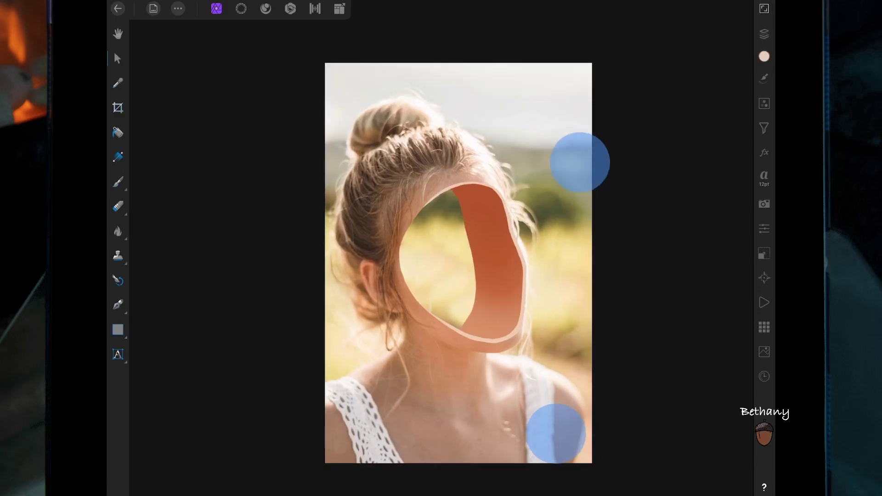
{"action": "left_click", "coordinate": [118, 58]}
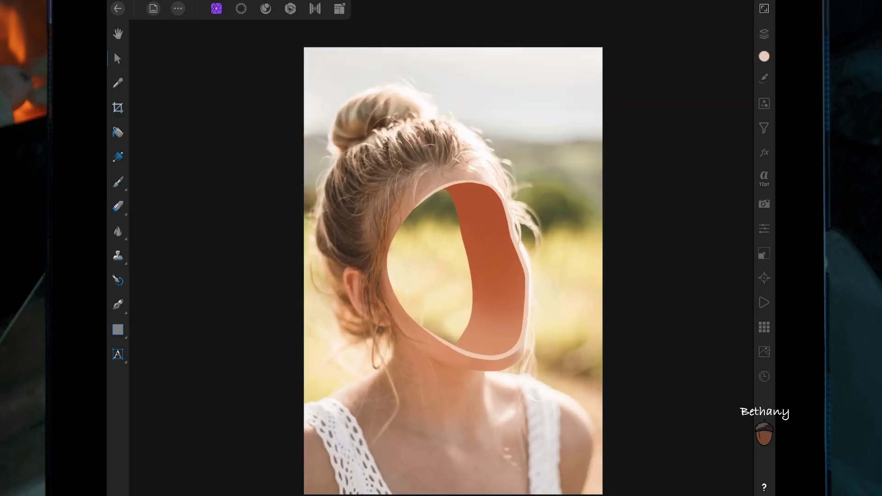